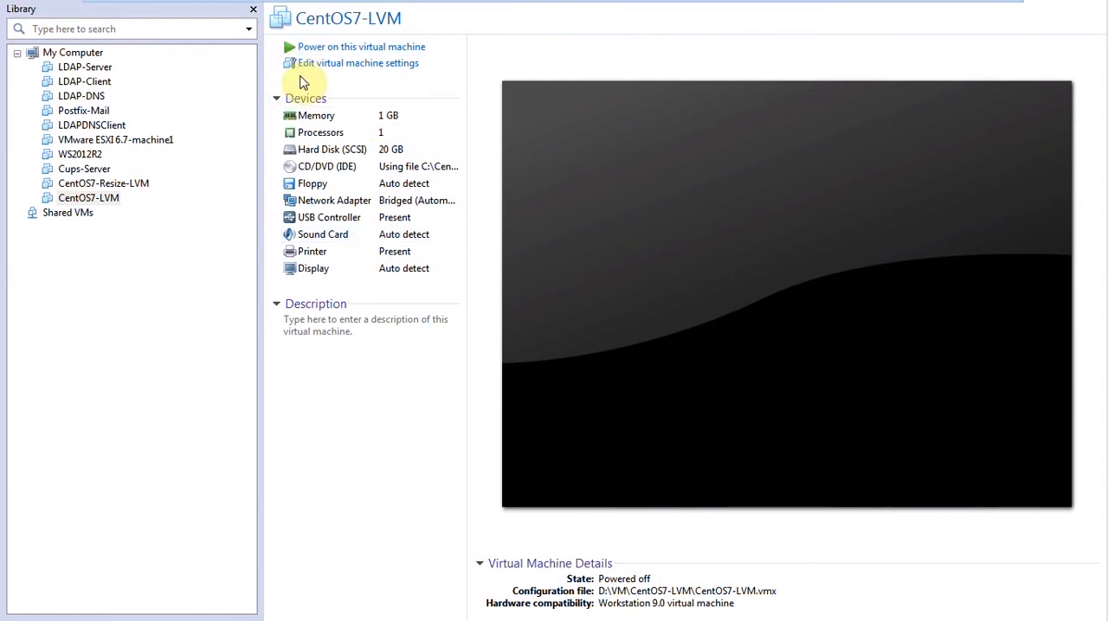
Power on the CentOS7-LVM virtual machine and start the CentOS 7 installer, aborting the media check.
{"action": "left_click", "coordinate": [300, 48]}
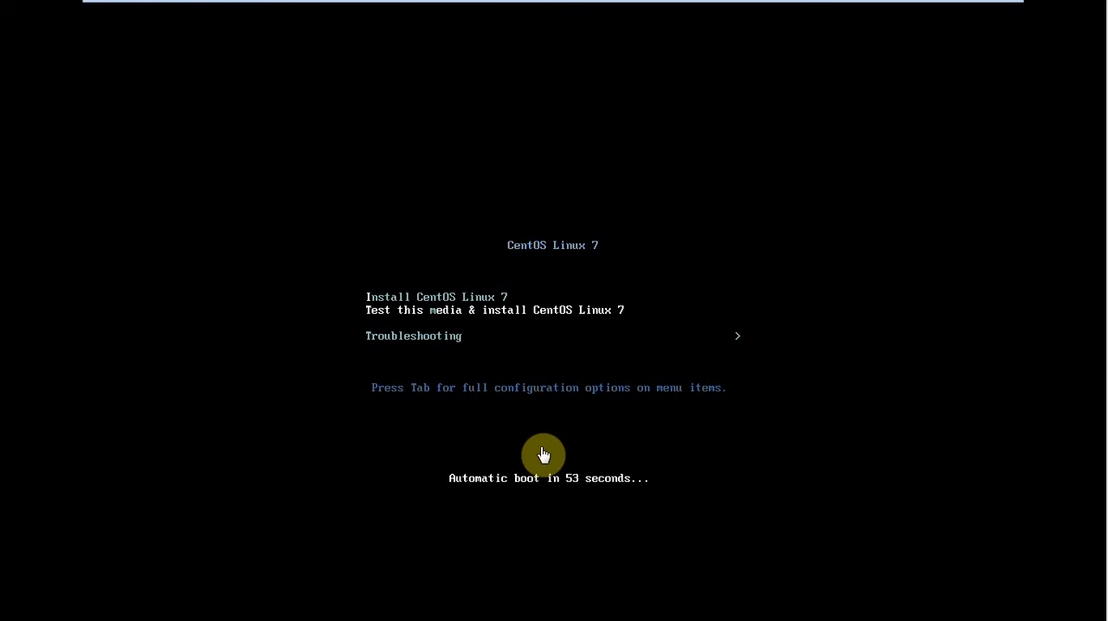
{"action": "key", "text": "Return"}
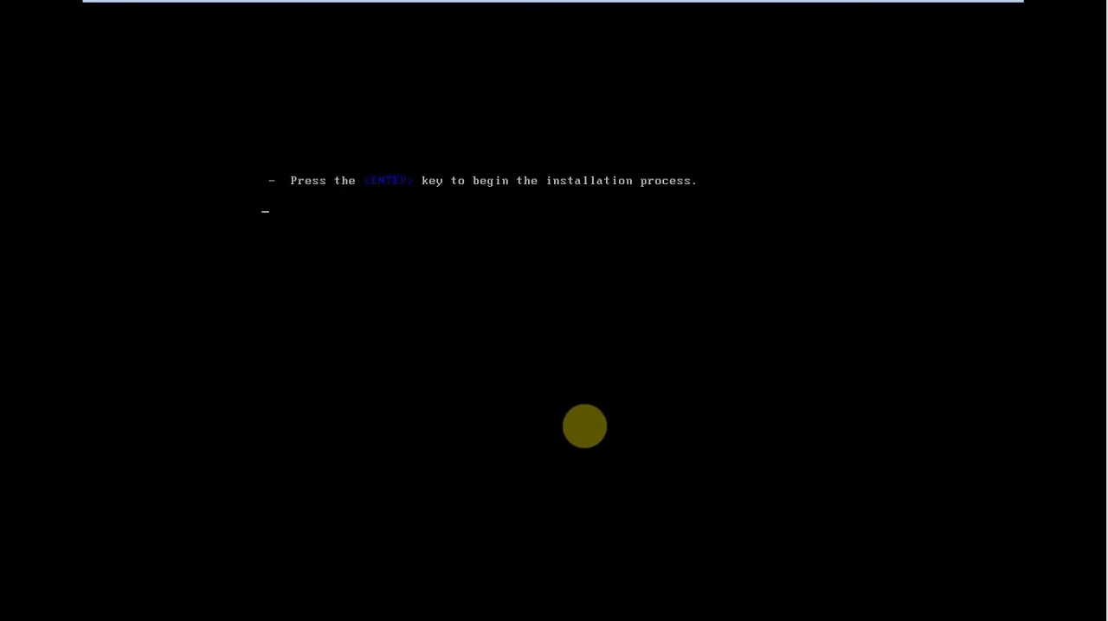
{"action": "left_click", "coordinate": [619, 343]}
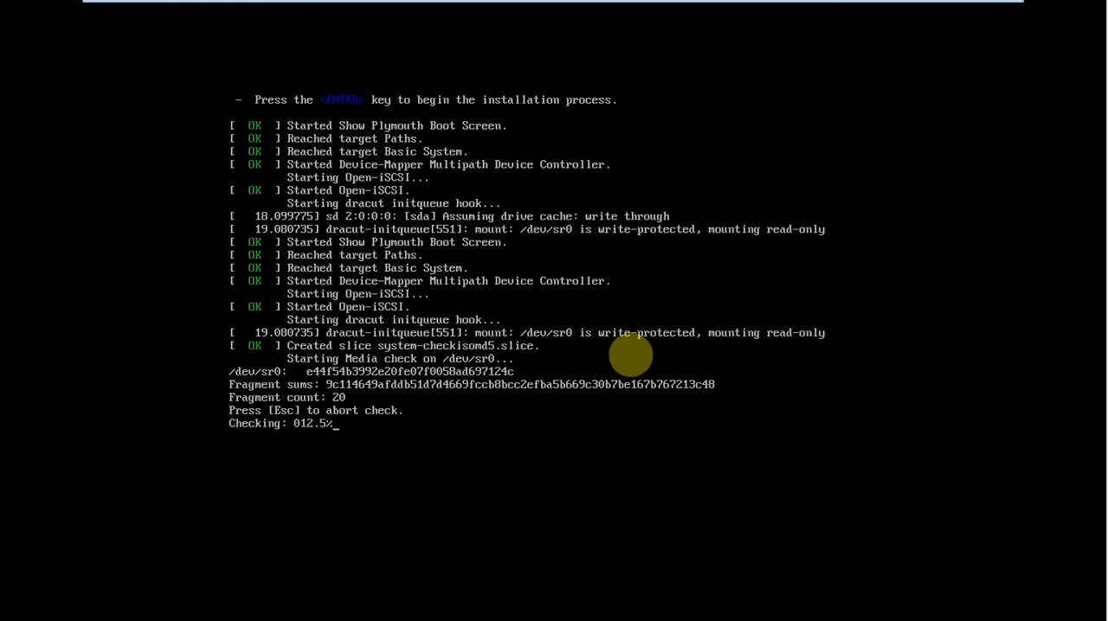
{"action": "key", "text": "Escape"}
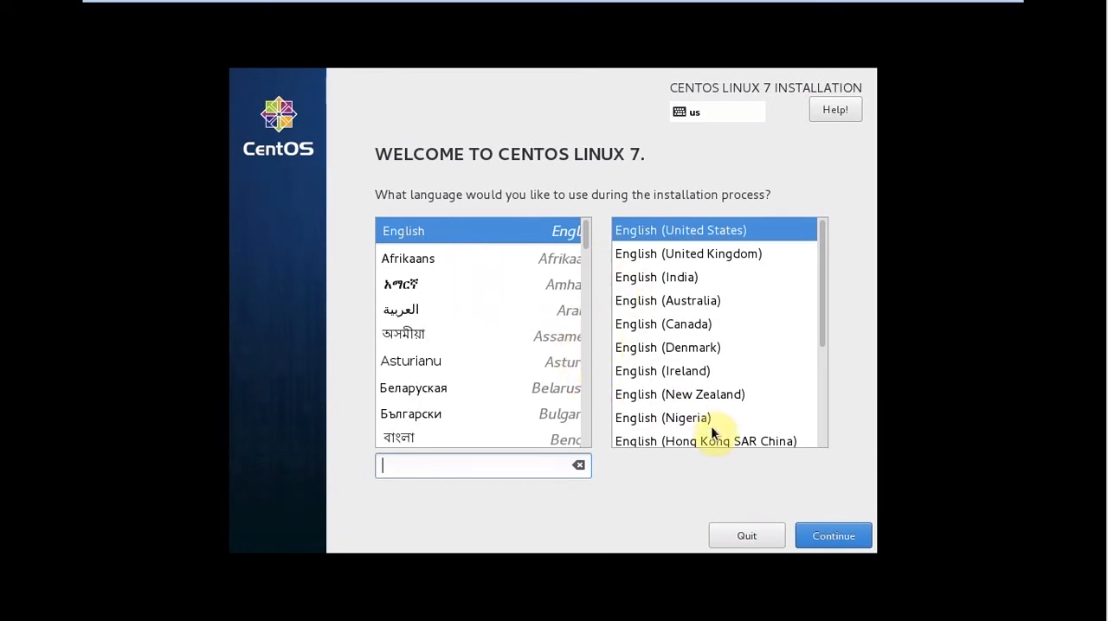
Accept English (United States) as the installation language and set the time zone to region Asia, city Karachi.
{"action": "left_click", "coordinate": [816, 538]}
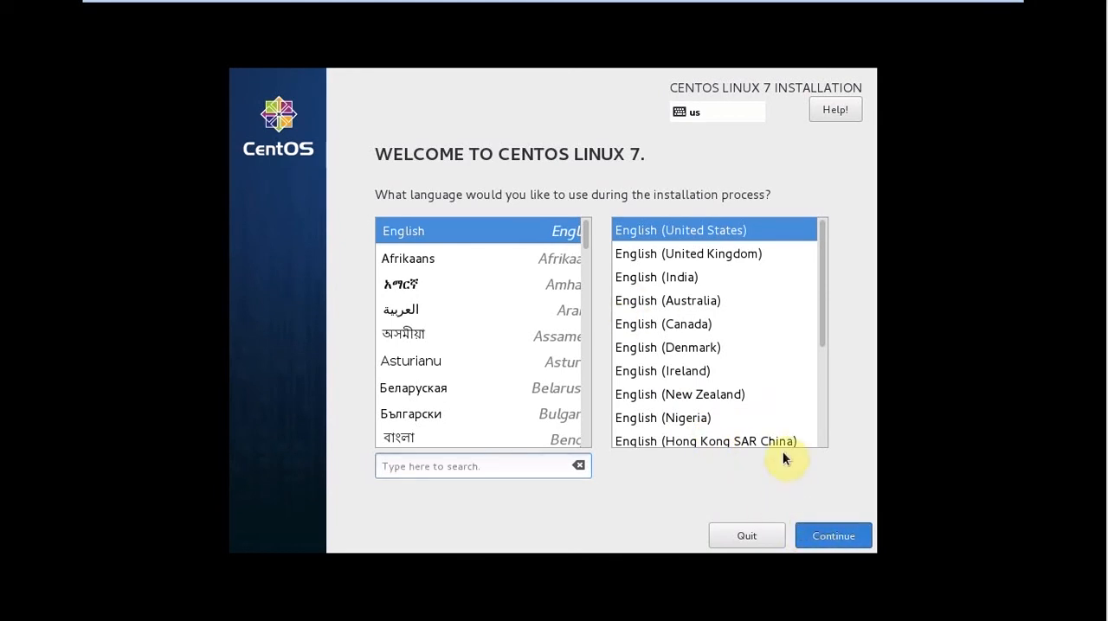
{"action": "left_click", "coordinate": [818, 532]}
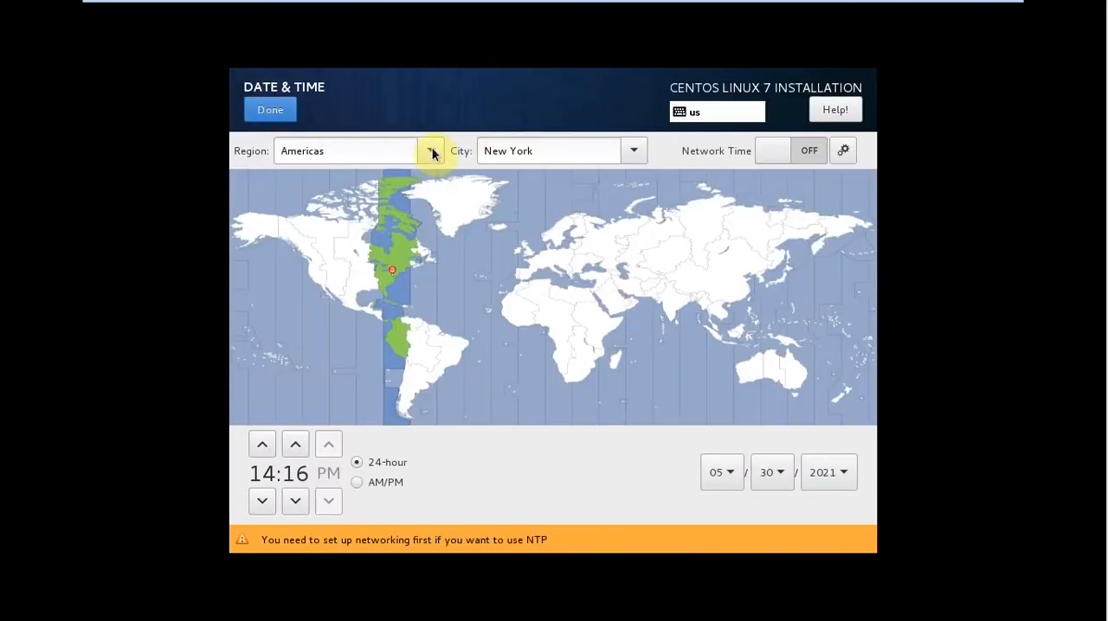
{"action": "left_click", "coordinate": [431, 151]}
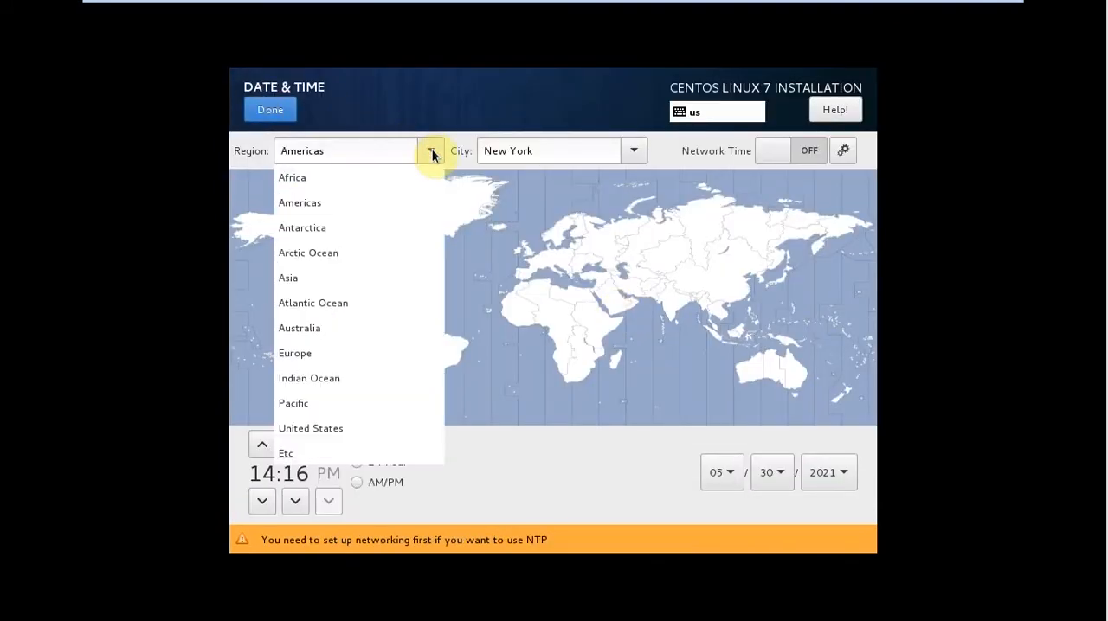
{"action": "left_click", "coordinate": [401, 278]}
{"action": "left_click", "coordinate": [632, 157]}
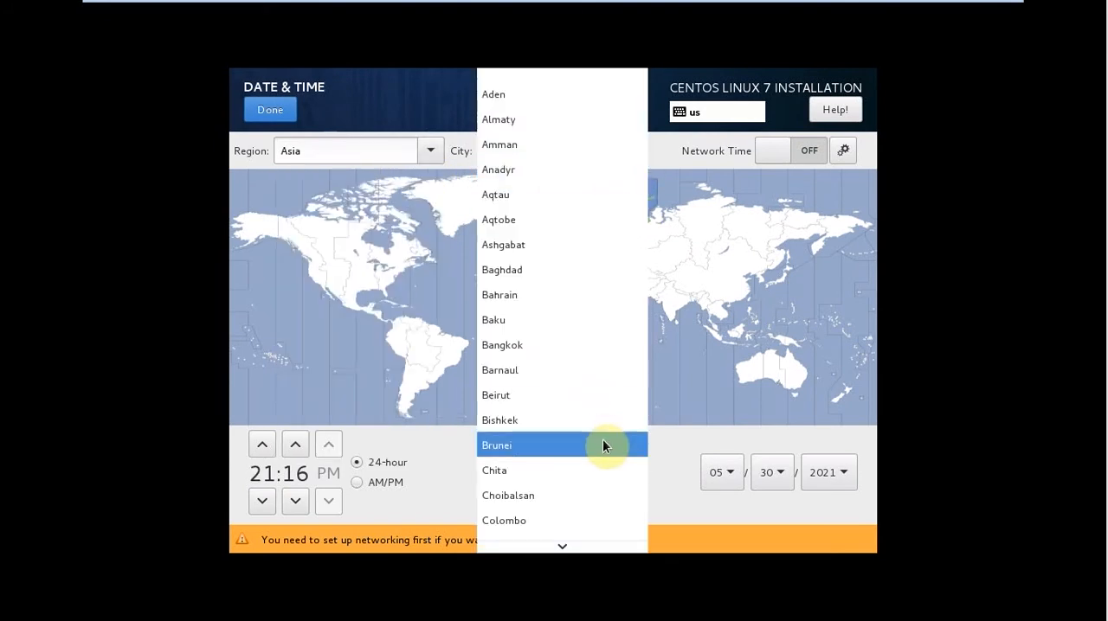
{"action": "mouse_move", "coordinate": [570, 547]}
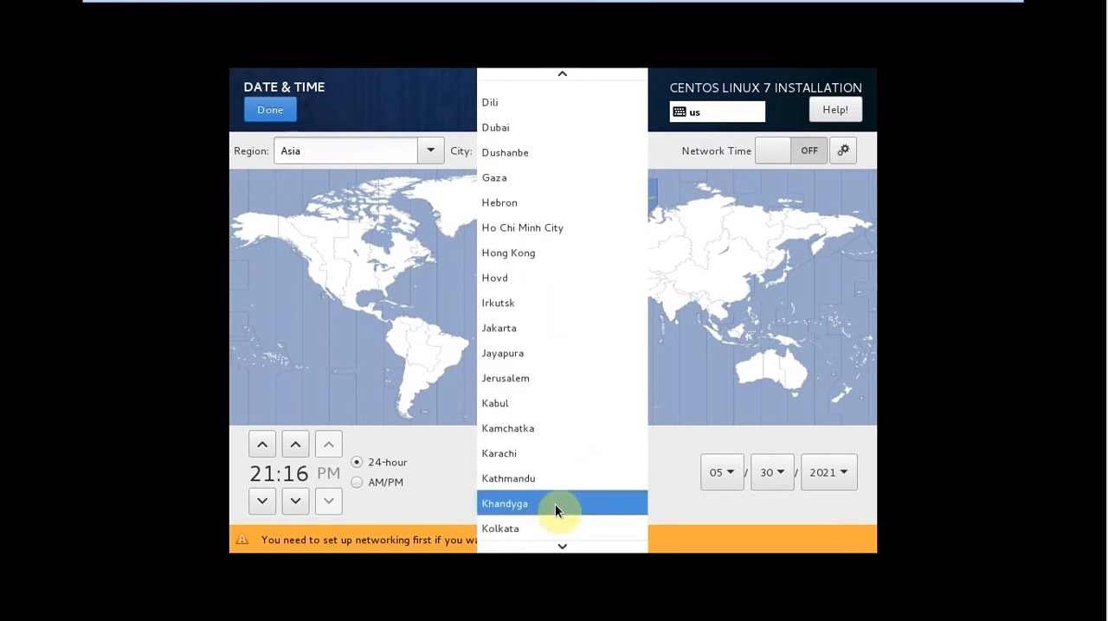
{"action": "left_click", "coordinate": [560, 456]}
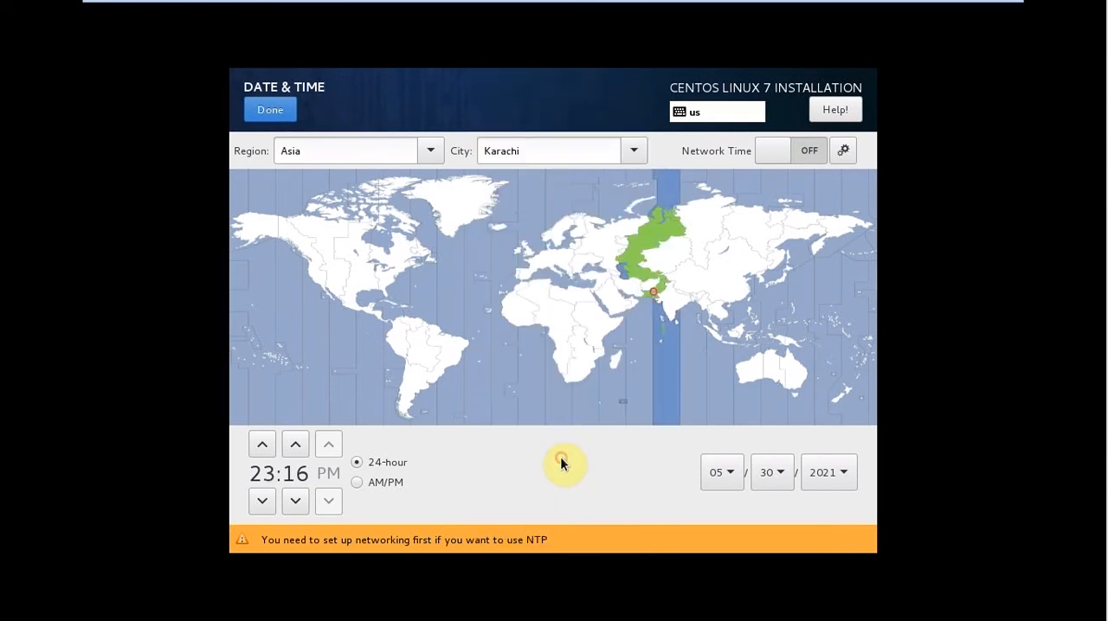
Switch the clock to AM/PM format, set the time to 06:15 PM, and try to enable network time.
{"action": "left_click", "coordinate": [357, 483]}
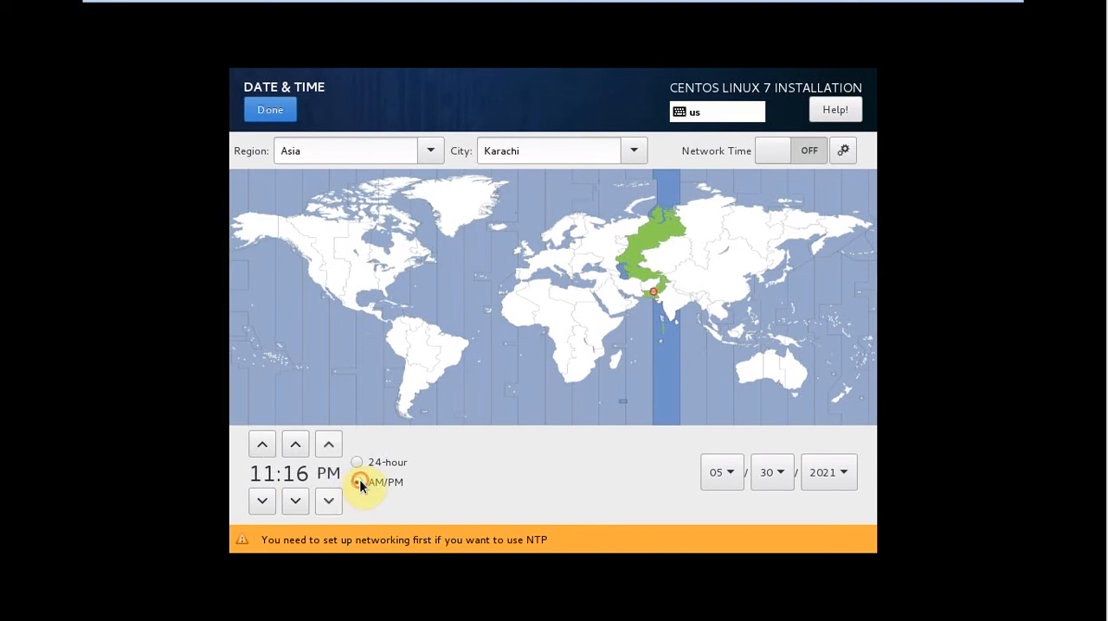
{"action": "left_click", "coordinate": [271, 445]}
{"action": "left_click", "coordinate": [262, 446]}
{"action": "left_click", "coordinate": [262, 446]}
{"action": "left_click", "coordinate": [299, 502]}
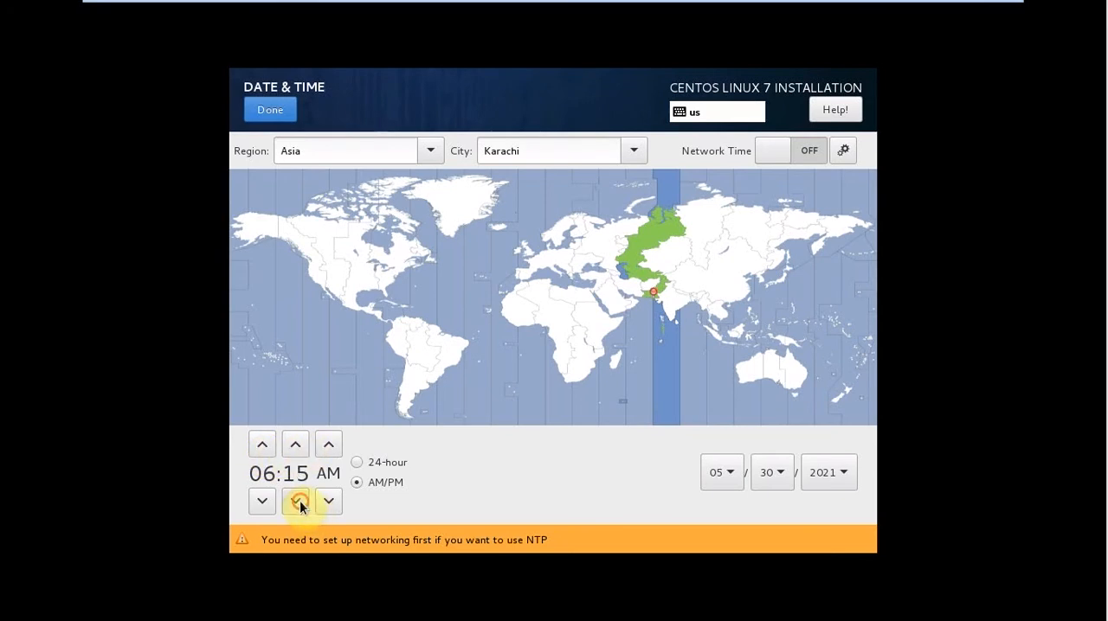
{"action": "left_click", "coordinate": [332, 450]}
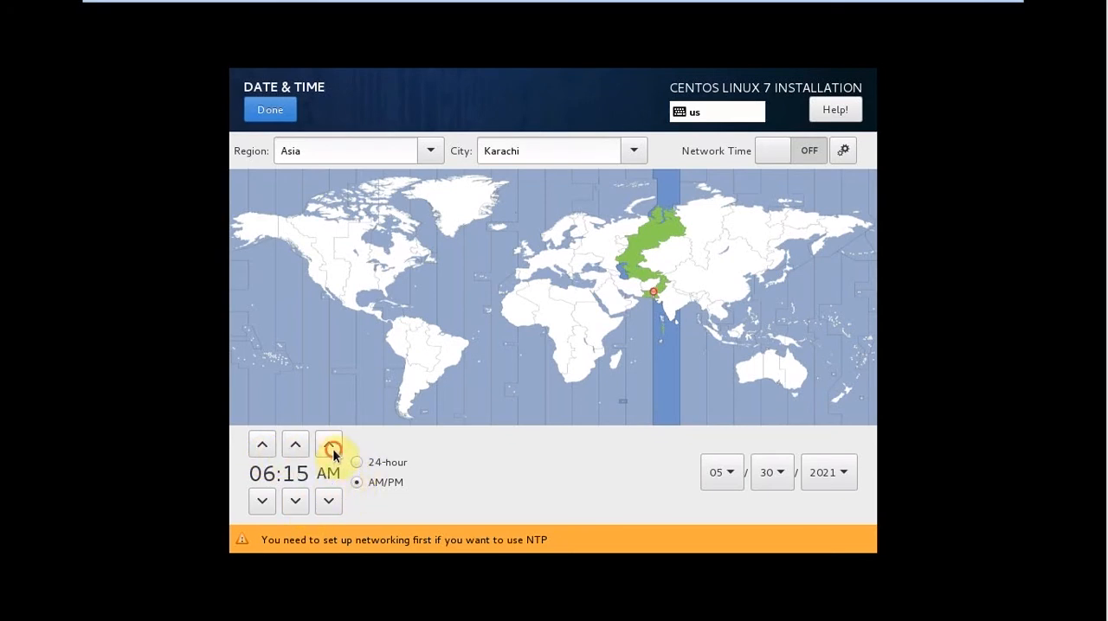
{"action": "left_click", "coordinate": [780, 153]}
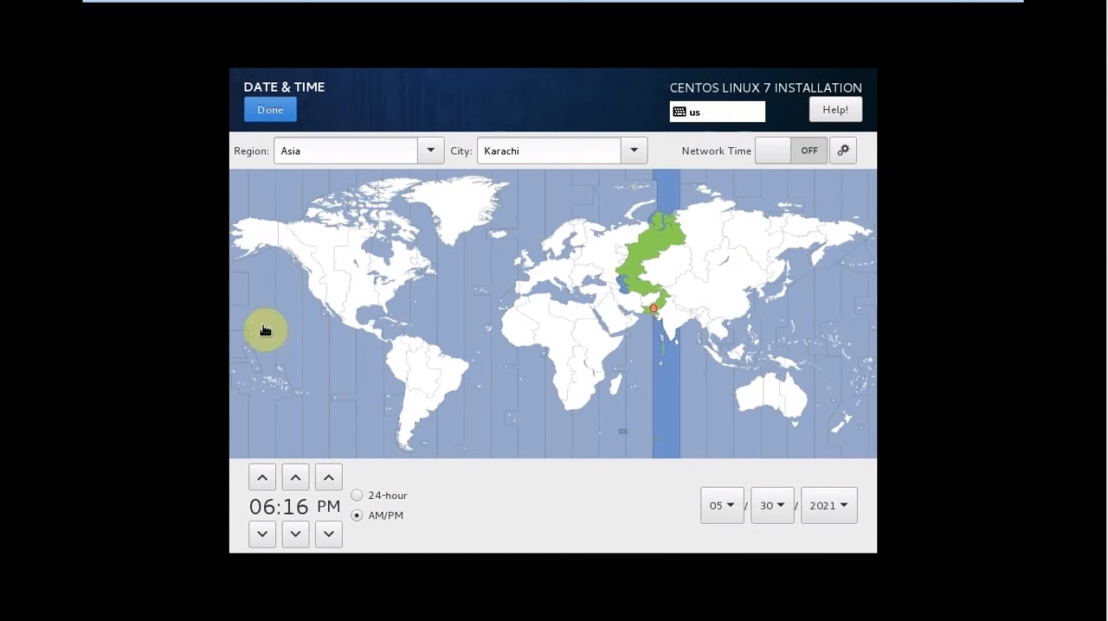
{"action": "left_click", "coordinate": [262, 112]}
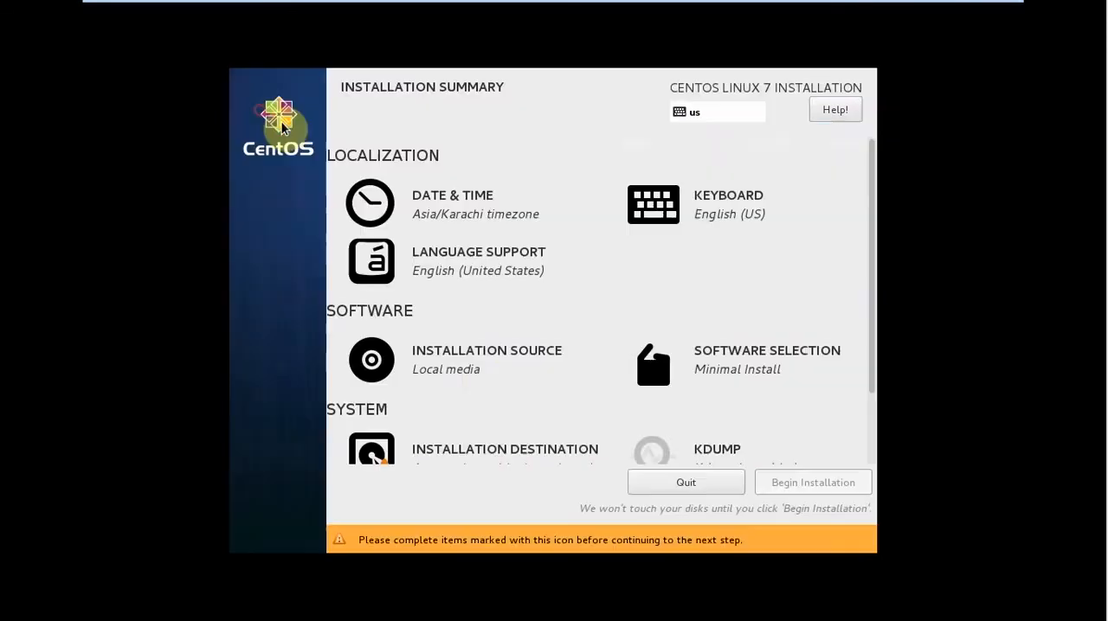
Review the installer's keyboard layout, additional language support, and software selection settings.
{"action": "left_click", "coordinate": [712, 215]}
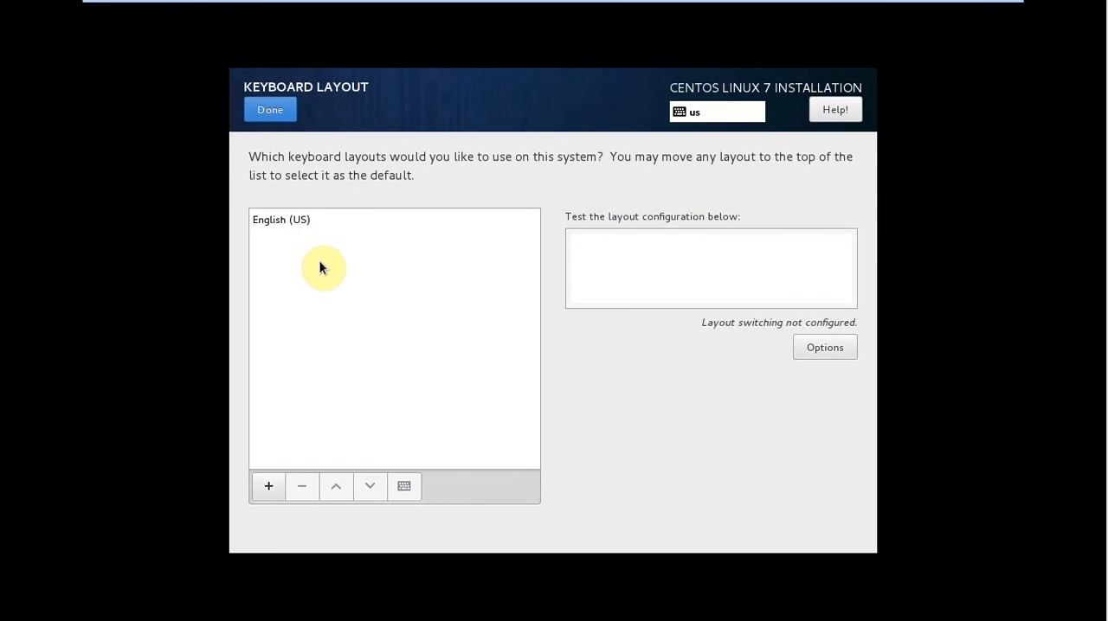
{"action": "left_click", "coordinate": [257, 113]}
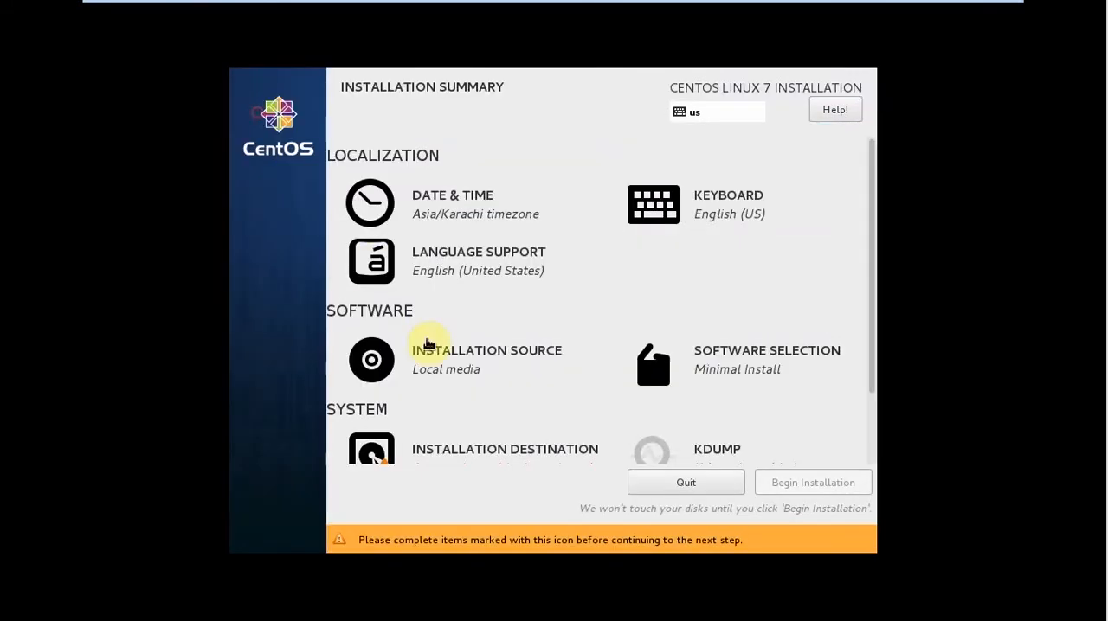
{"action": "left_click", "coordinate": [416, 270]}
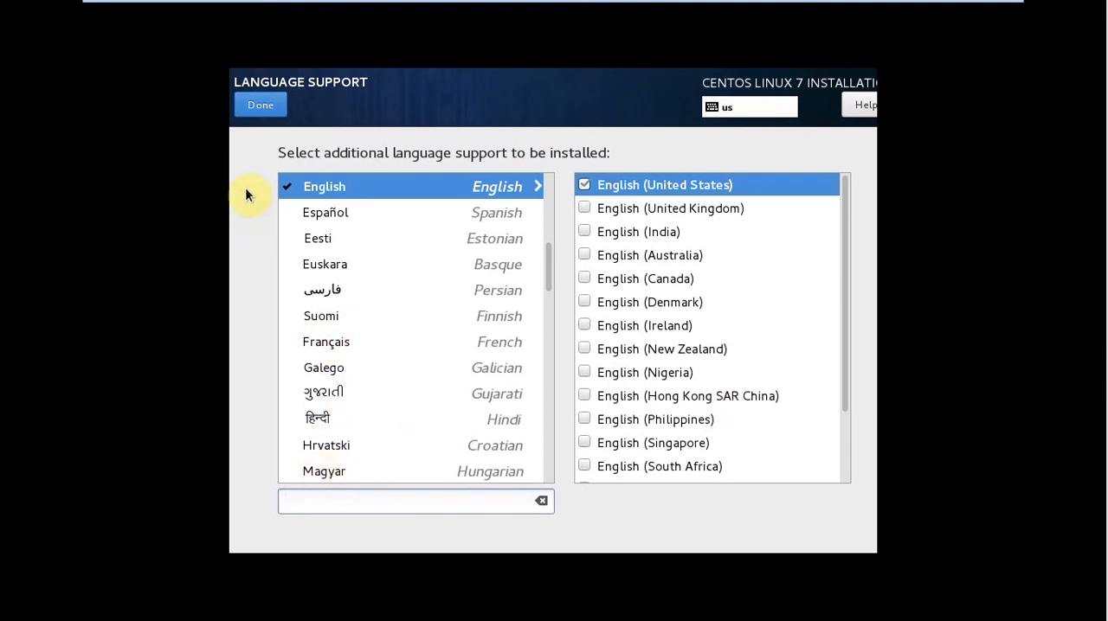
{"action": "left_click", "coordinate": [248, 106]}
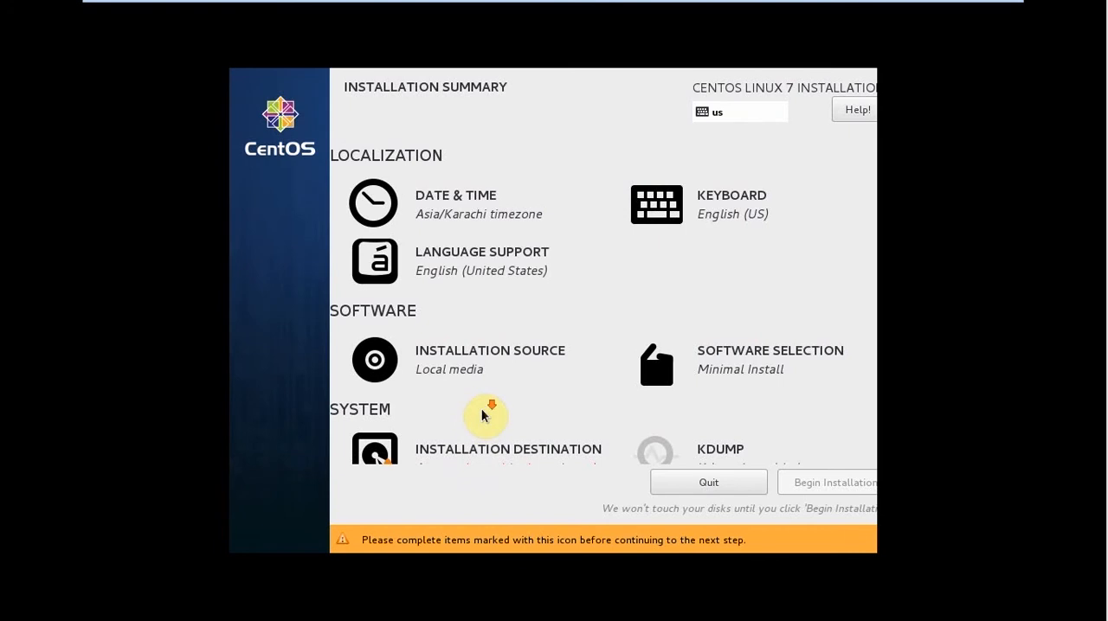
{"action": "left_click", "coordinate": [755, 359]}
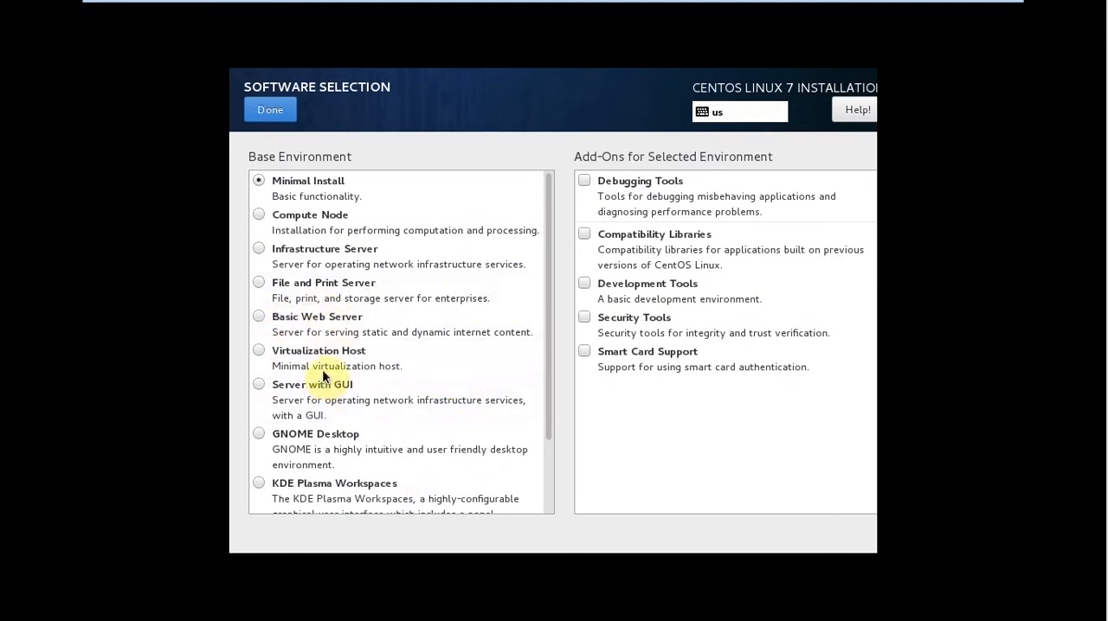
{"action": "left_click", "coordinate": [264, 110]}
Choose to configure partitioning manually for the 20 GiB sda disk as the installation destination.
{"action": "scroll", "coordinate": [544, 437], "scroll_direction": "down", "scroll_amount": 1}
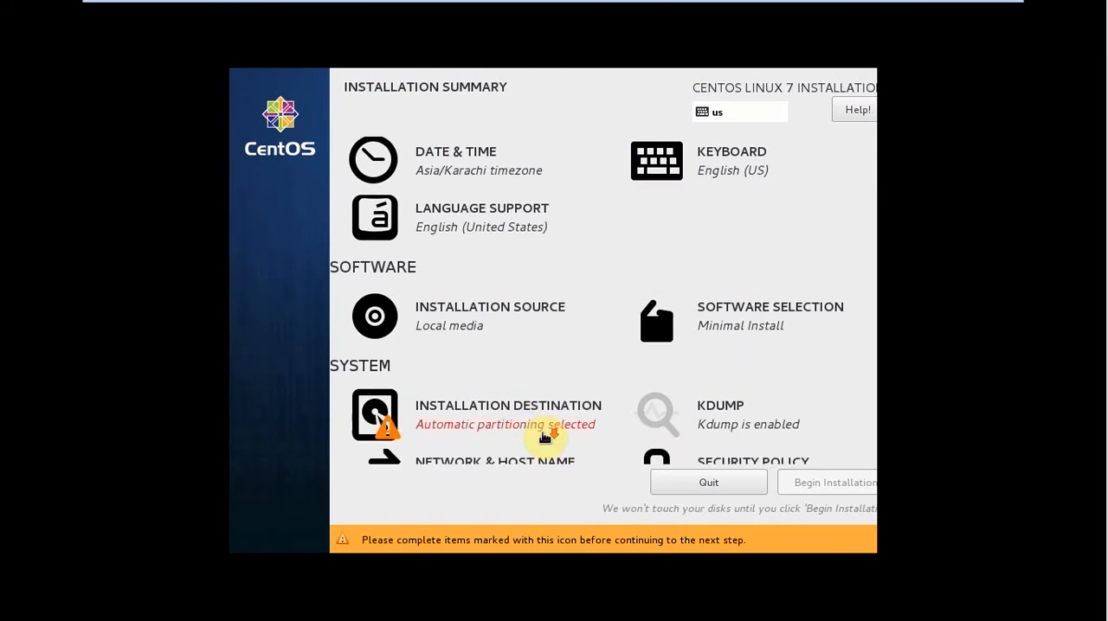
{"action": "left_click", "coordinate": [446, 414]}
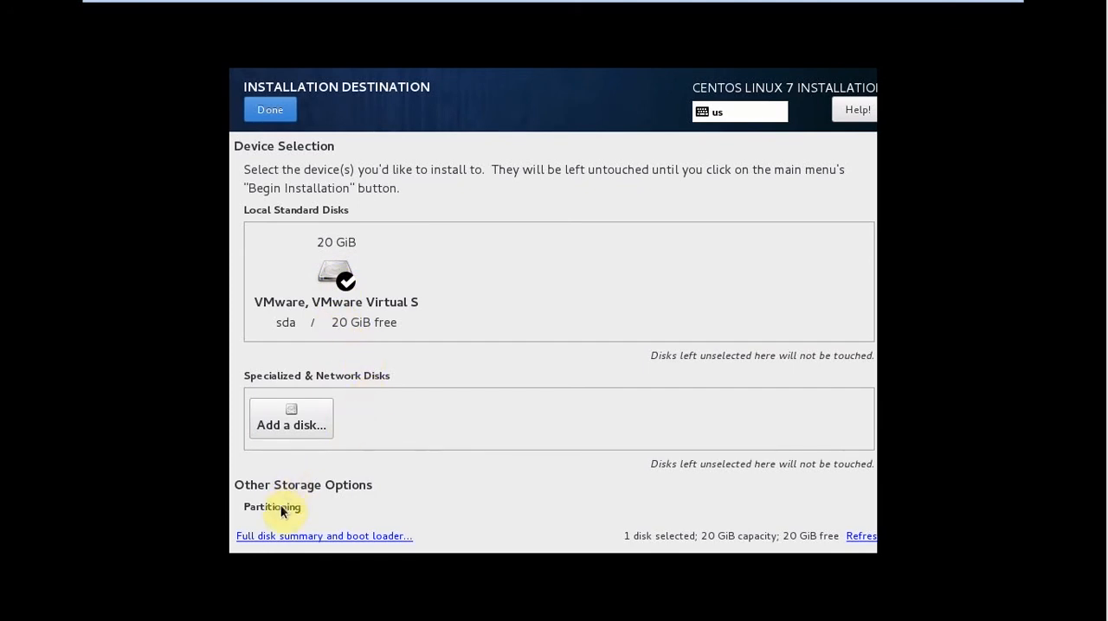
{"action": "scroll", "coordinate": [280, 504], "scroll_direction": "down", "scroll_amount": 3}
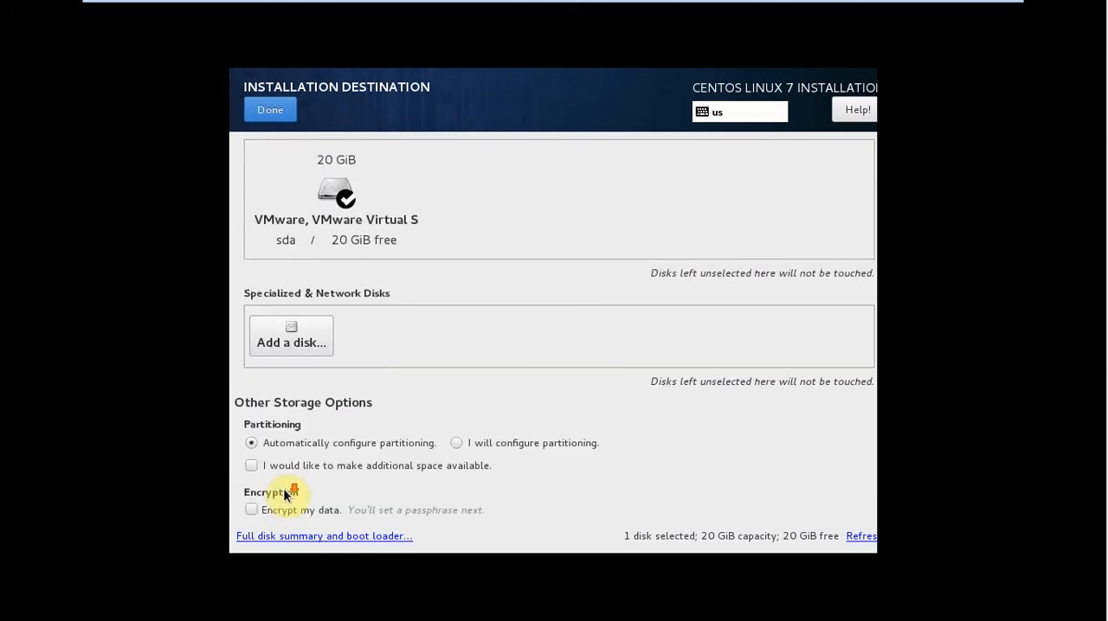
{"action": "left_click", "coordinate": [456, 444]}
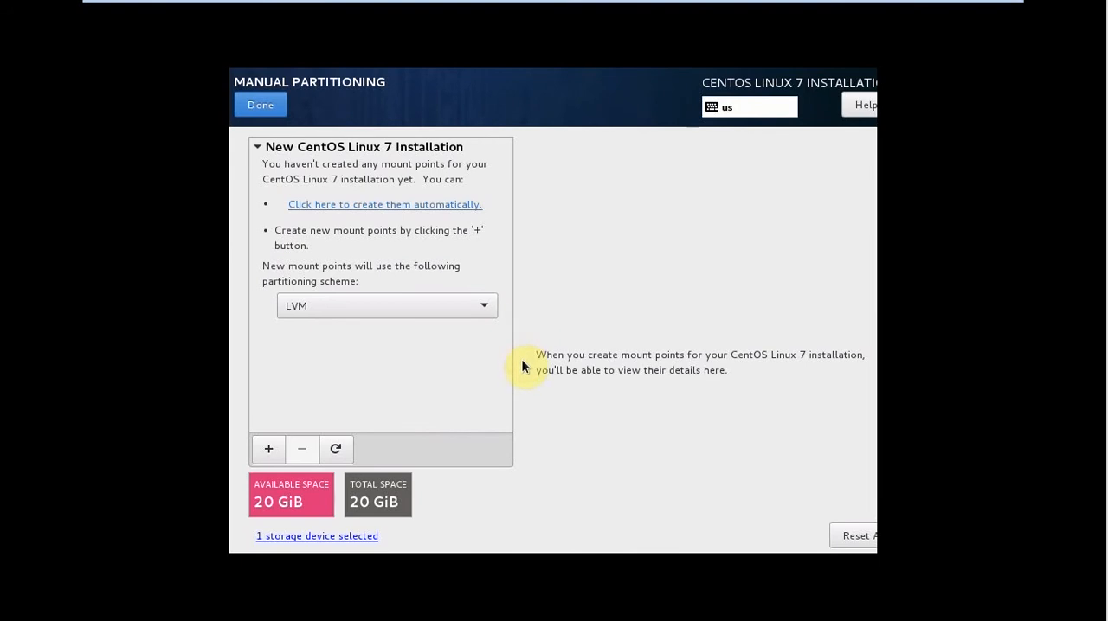
Add a /boot mount point with a desired capacity of 1gb.
{"action": "left_click", "coordinate": [268, 450]}
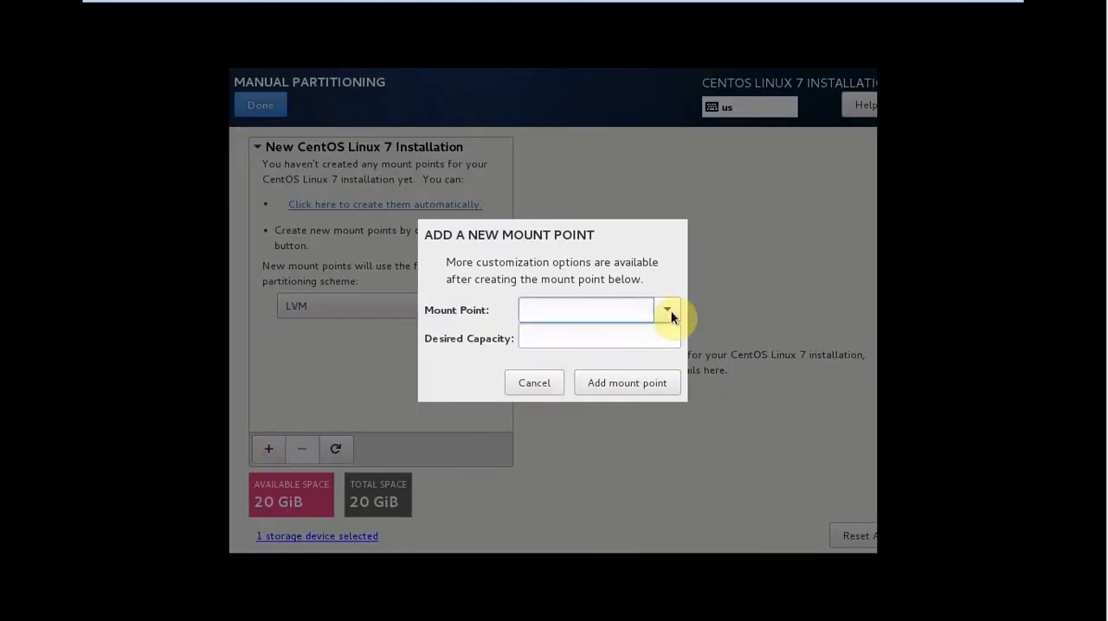
{"action": "left_click", "coordinate": [669, 311]}
{"action": "left_click", "coordinate": [586, 366]}
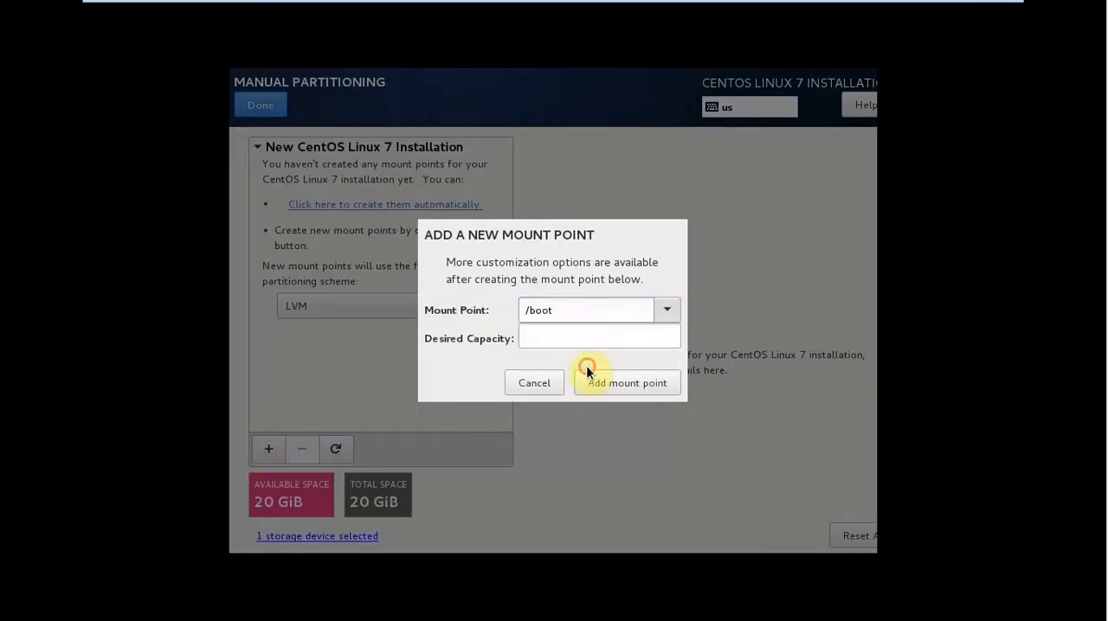
{"action": "left_click", "coordinate": [545, 335]}
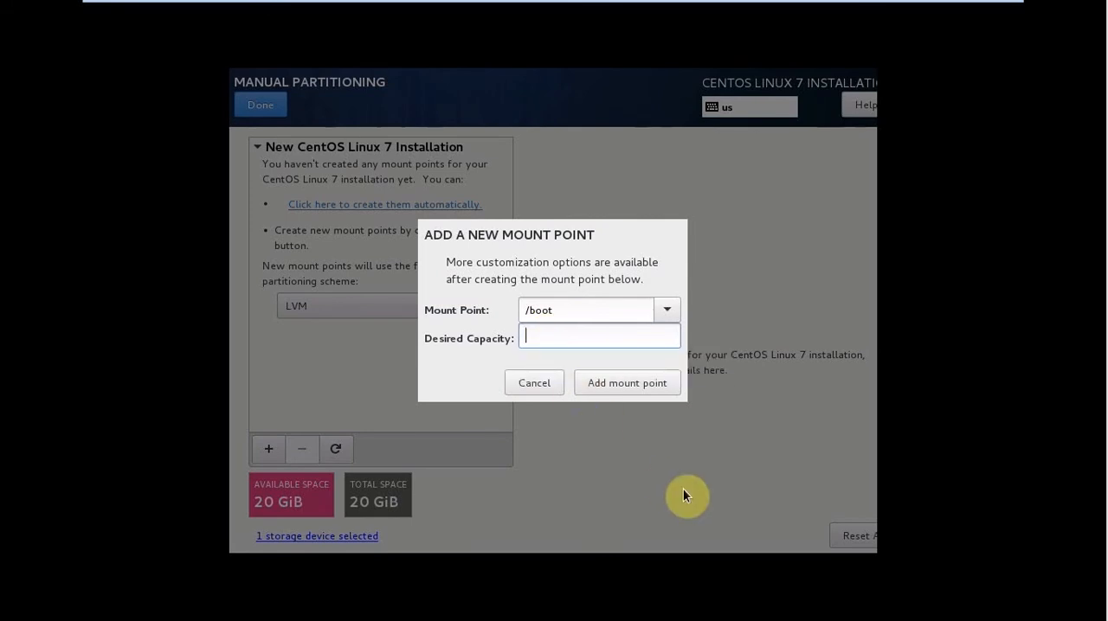
{"action": "type", "text": "gb"}
{"action": "key", "text": "Home"}
{"action": "key", "text": "End"}
{"action": "key", "text": "Home"}
{"action": "type", "text": "1"}
{"action": "key", "text": "Right"}
{"action": "key", "text": "Right"}
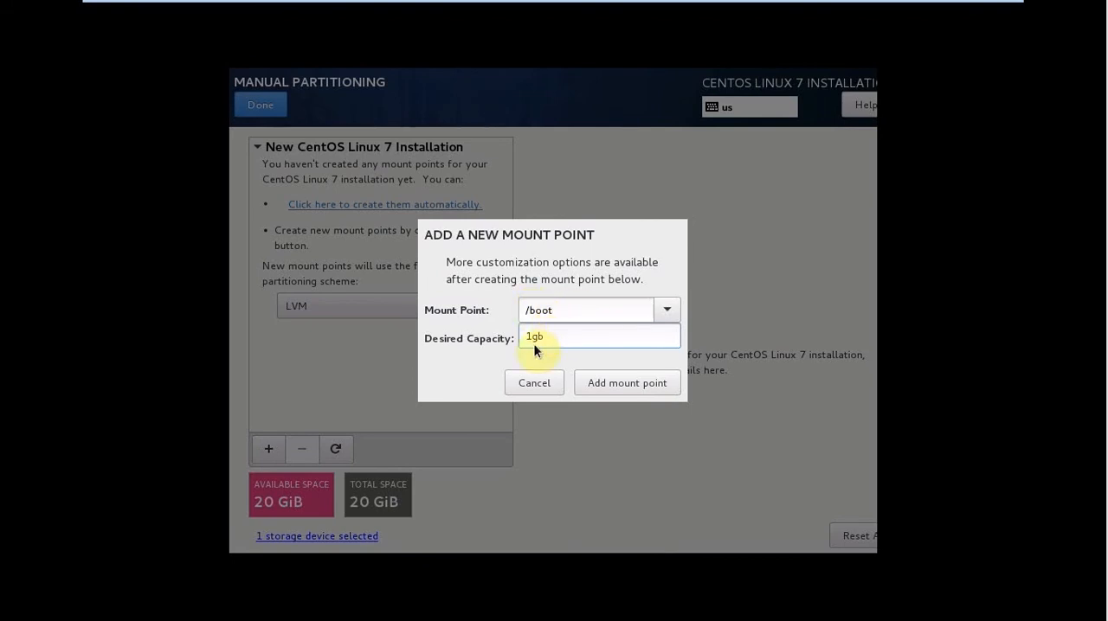
{"action": "left_click", "coordinate": [587, 382]}
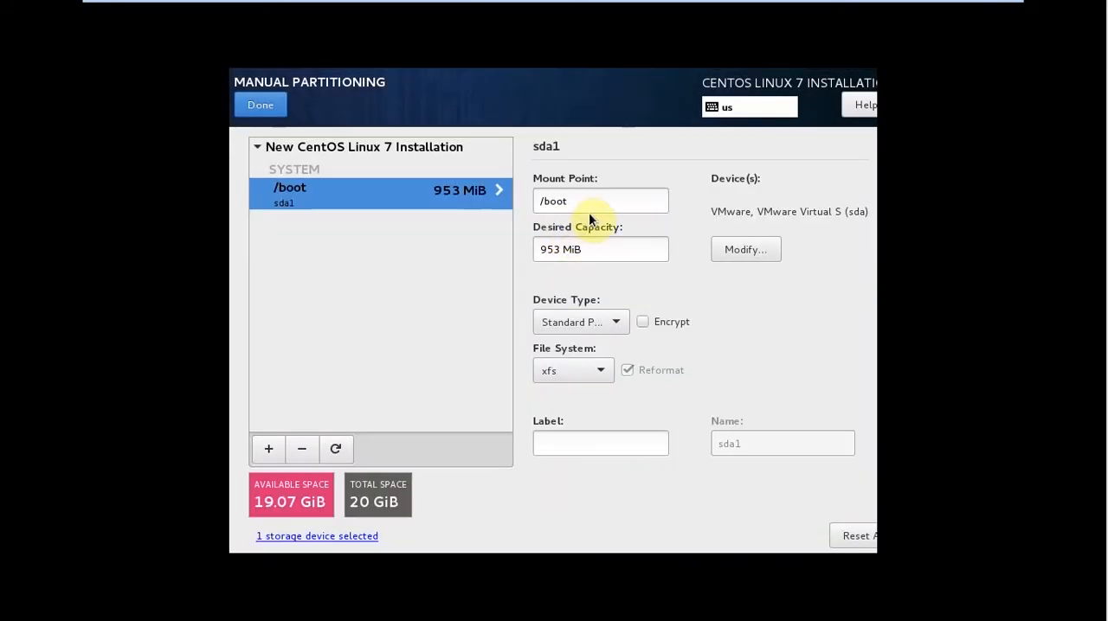
Label the /boot partition "boot" and preserve the current partitioning selections.
{"action": "left_click", "coordinate": [605, 322]}
{"action": "left_click", "coordinate": [604, 321]}
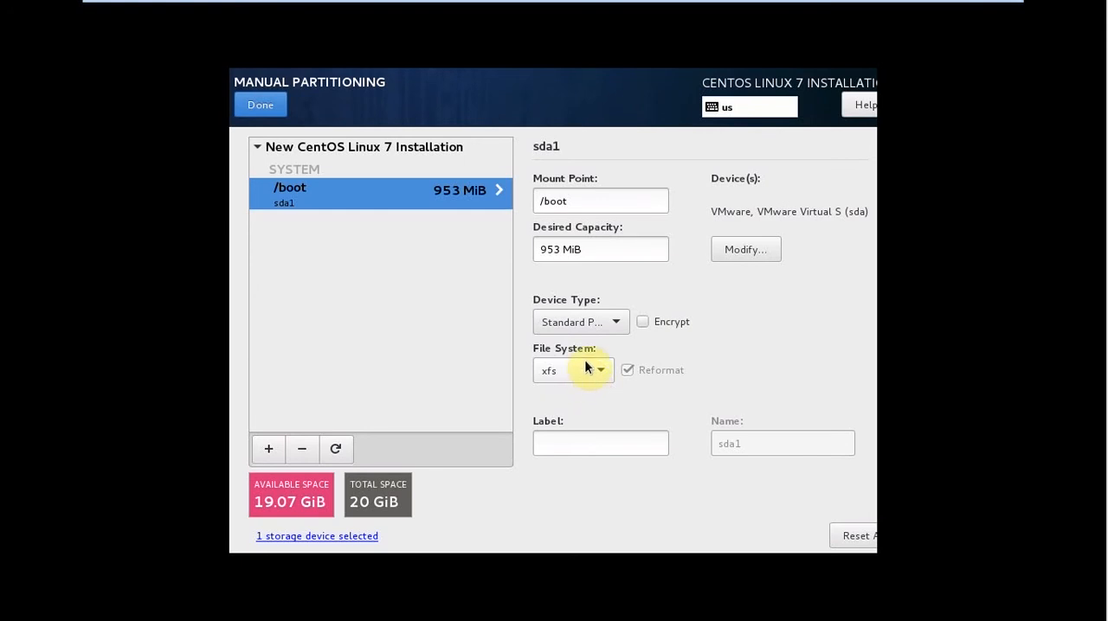
{"action": "left_click", "coordinate": [590, 447]}
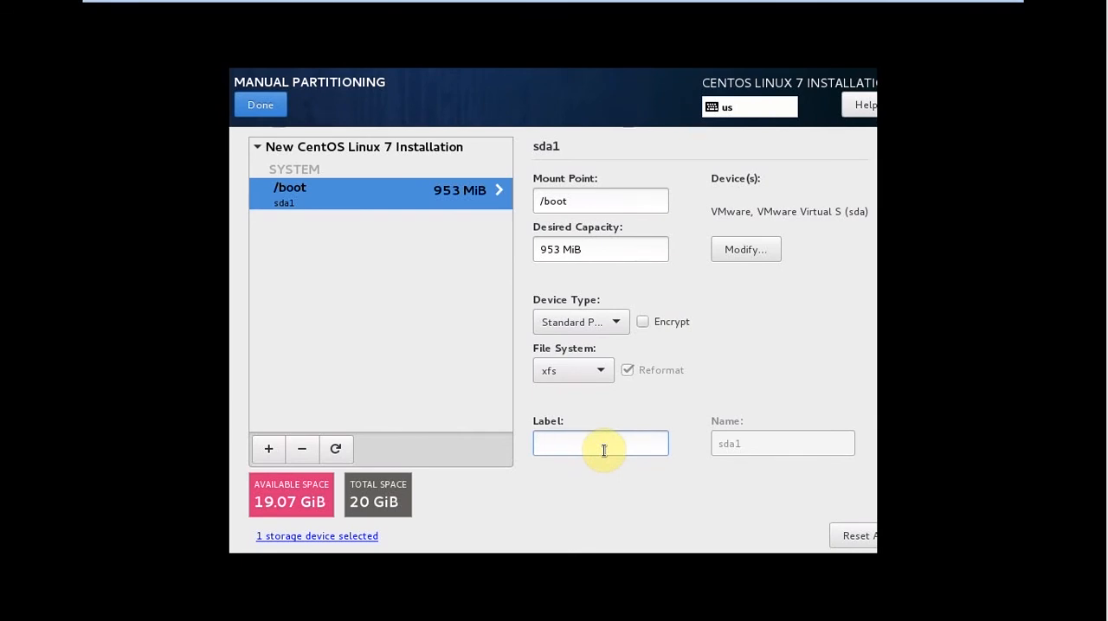
{"action": "type", "text": "boot"}
{"action": "left_click", "coordinate": [840, 538]}
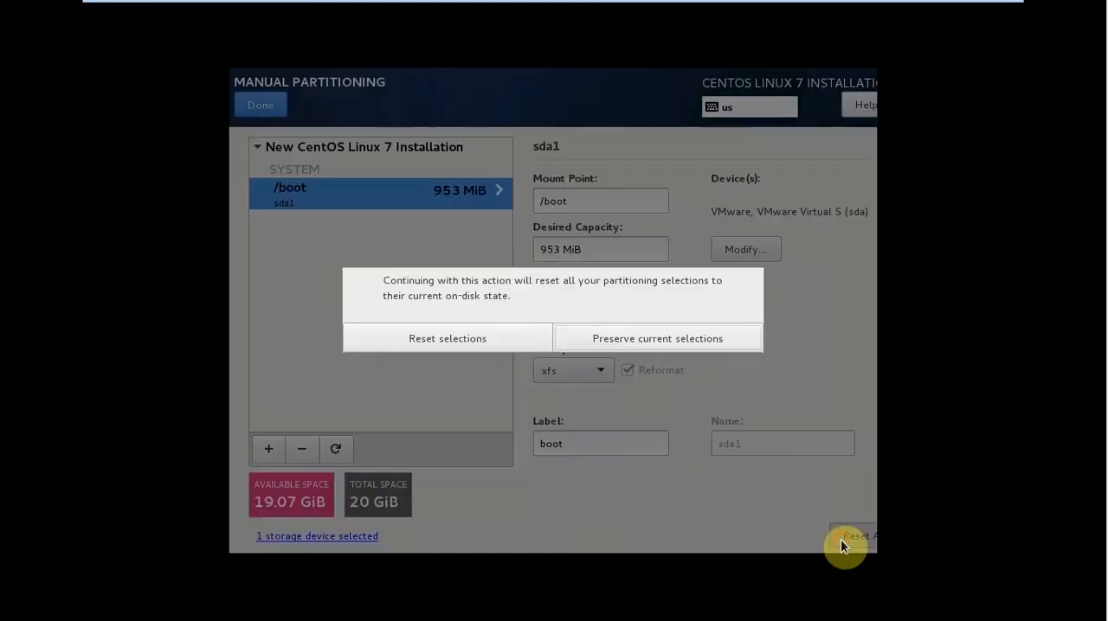
{"action": "left_click", "coordinate": [641, 344]}
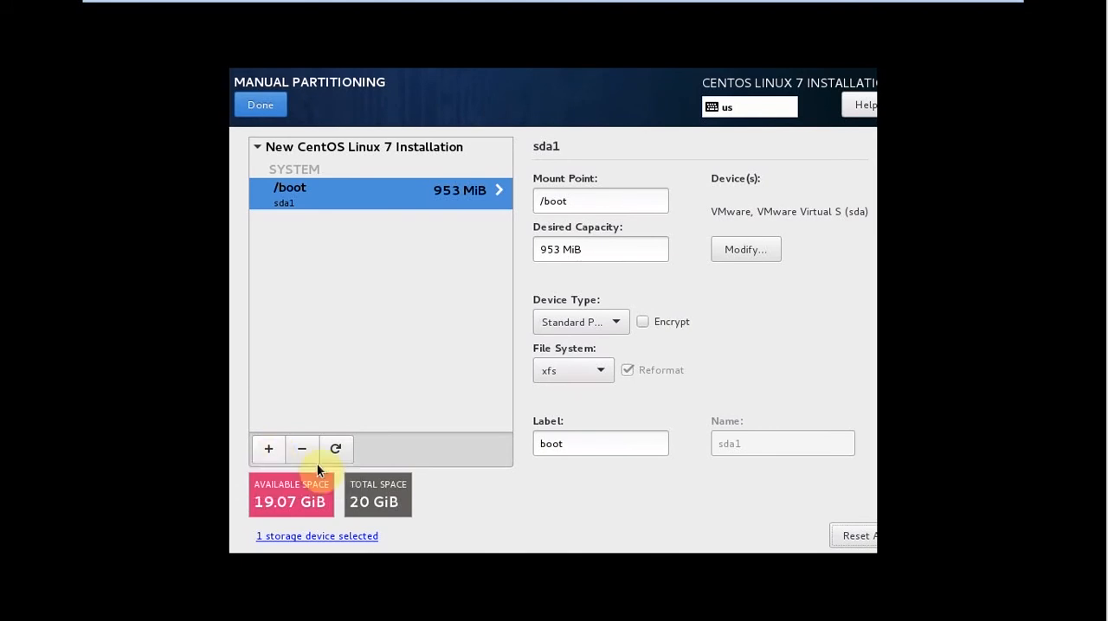
Add a / mount point with a desired capacity of 8gb.
{"action": "left_click", "coordinate": [268, 456]}
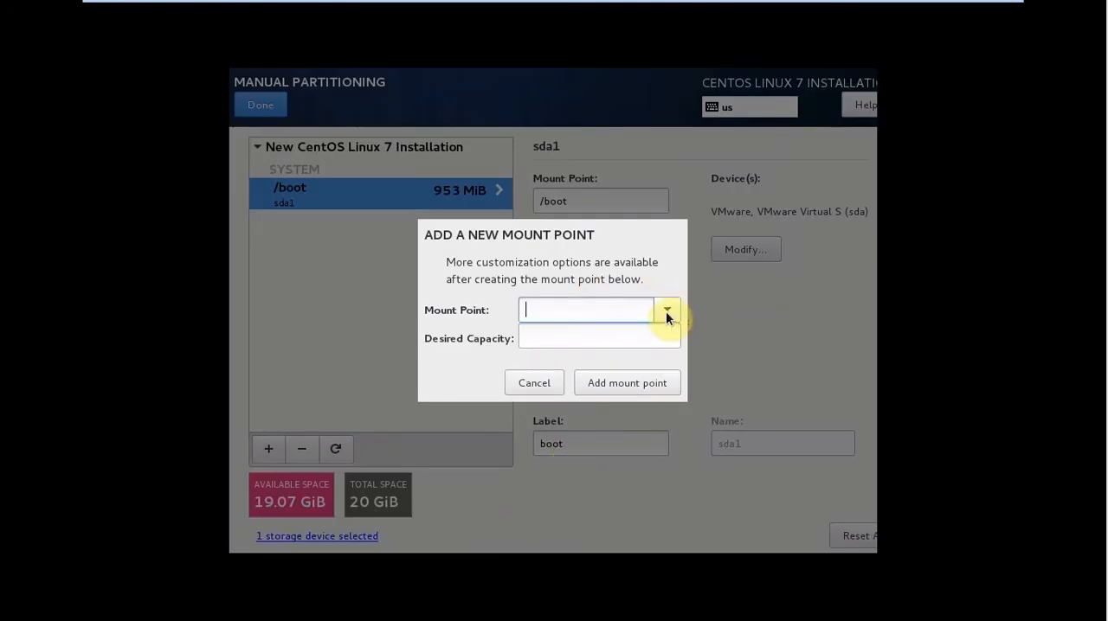
{"action": "left_click", "coordinate": [666, 312]}
{"action": "left_click", "coordinate": [573, 336]}
{"action": "left_click", "coordinate": [573, 338]}
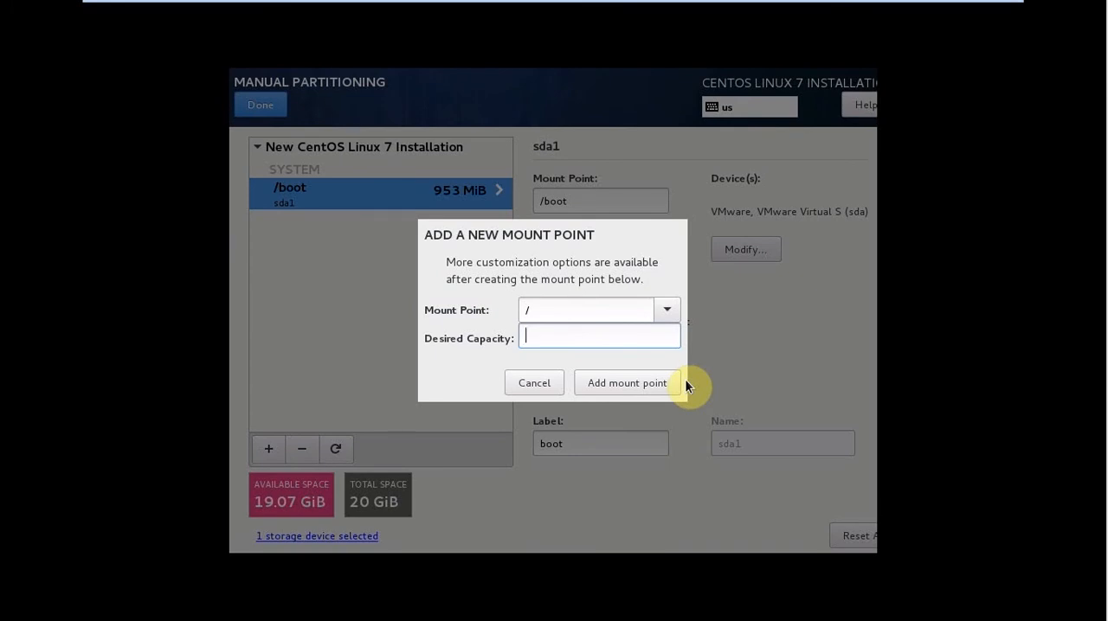
{"action": "type", "text": "8gb"}
{"action": "left_click", "coordinate": [589, 386]}
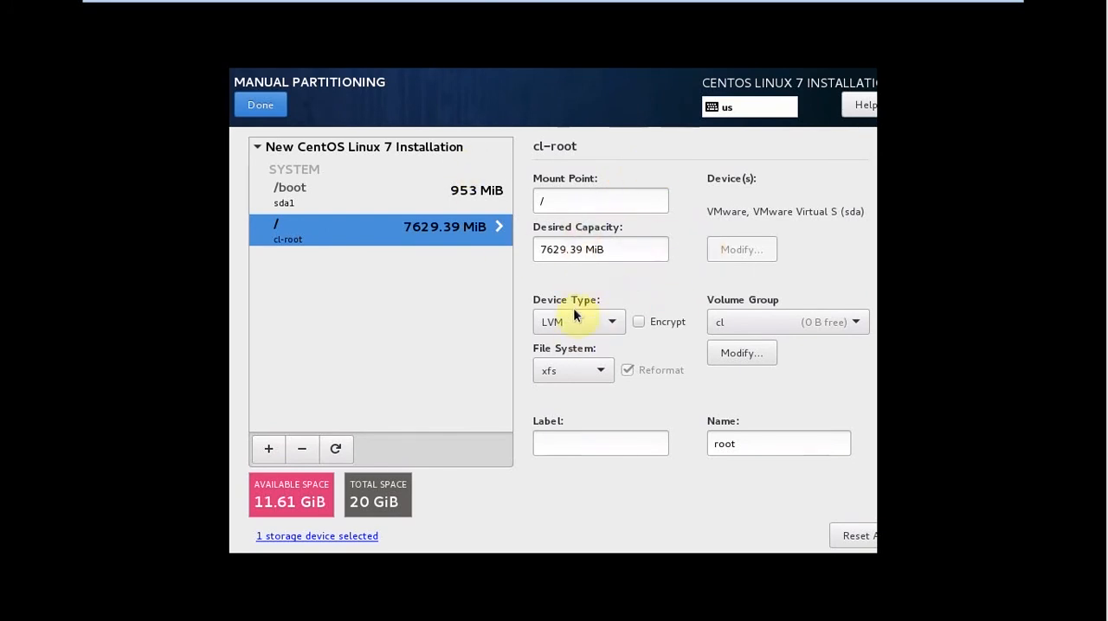
Keep LVM as the / mount point's device type and create a new volume group named lvm for it on the sda disk.
{"action": "left_click", "coordinate": [596, 327]}
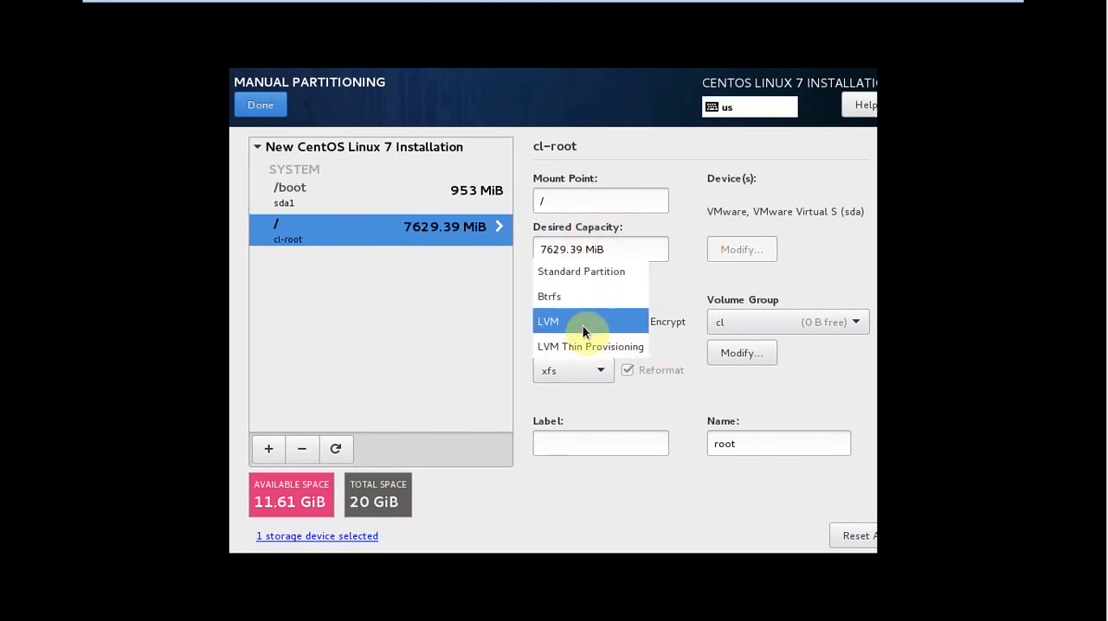
{"action": "left_click", "coordinate": [580, 323]}
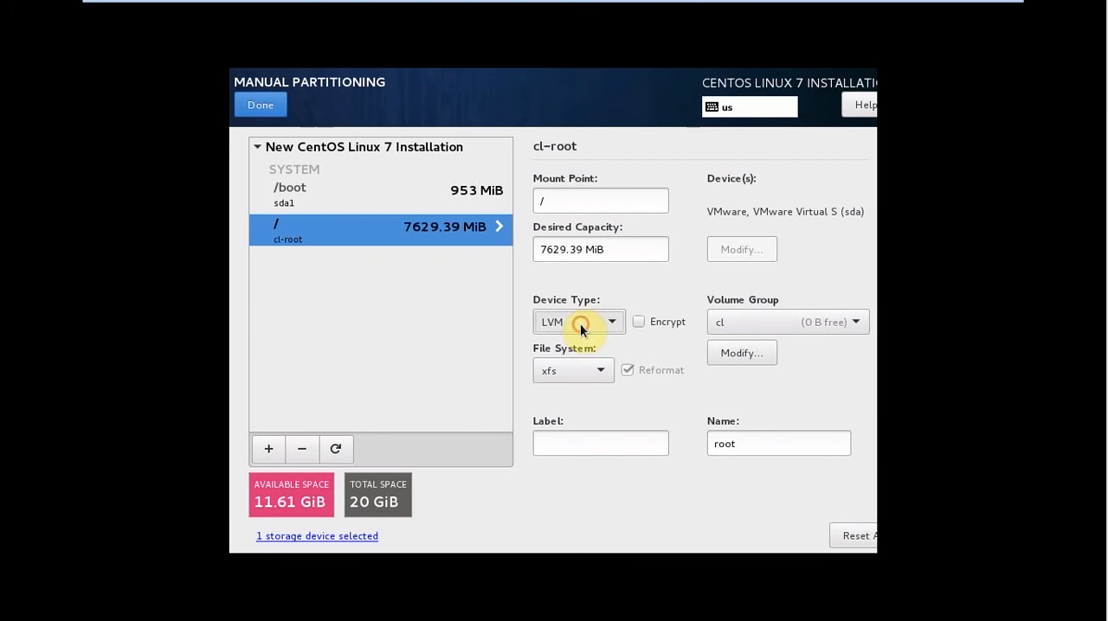
{"action": "left_click", "coordinate": [766, 321]}
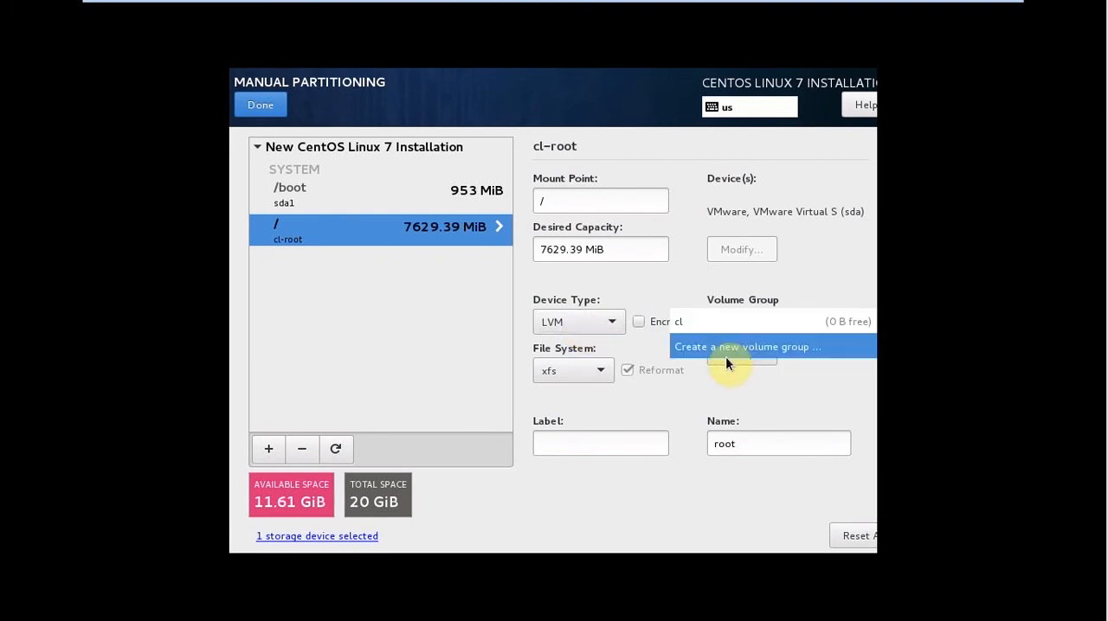
{"action": "left_click", "coordinate": [738, 347]}
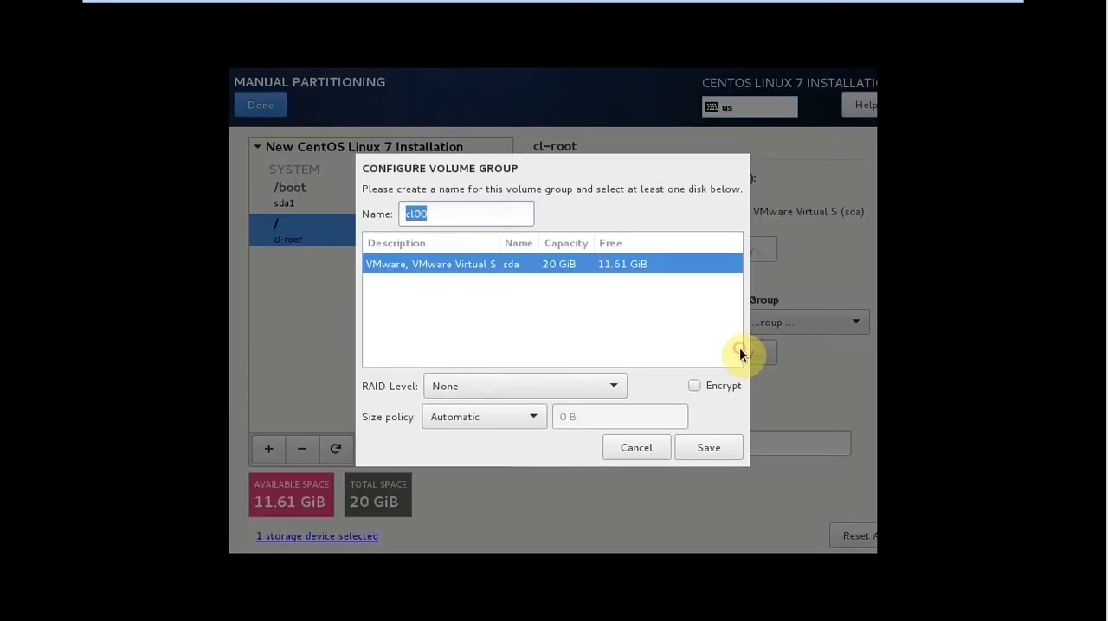
{"action": "left_click", "coordinate": [453, 215]}
{"action": "left_click_drag", "start_coordinate": [431, 219], "coordinate": [397, 214]}
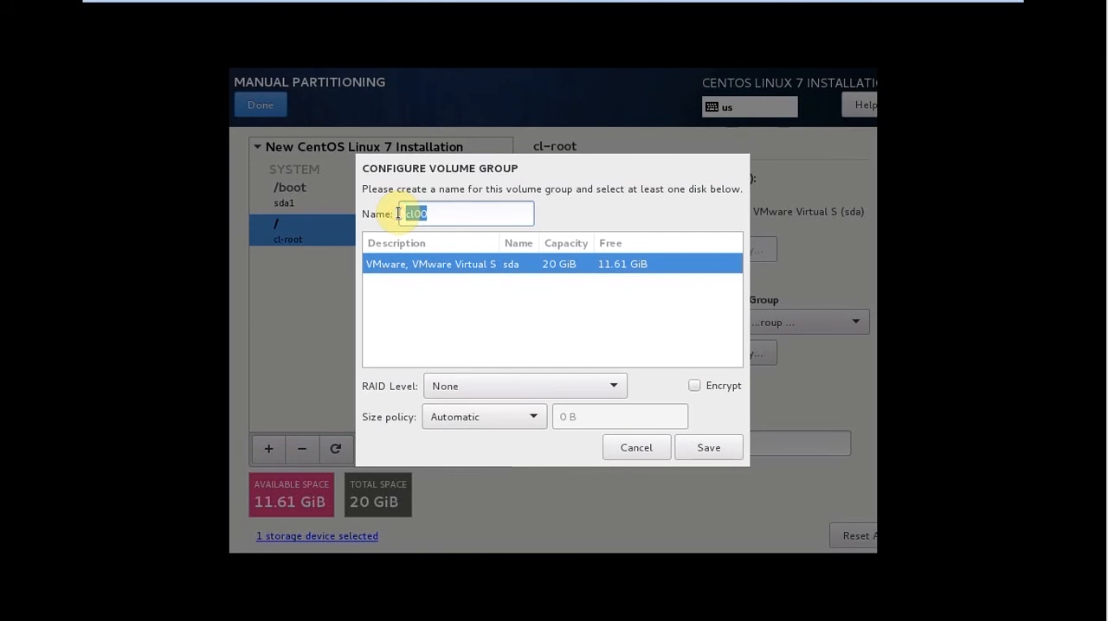
{"action": "type", "text": "lvv"}
{"action": "key", "text": "BackSpace"}
{"action": "type", "text": "m"}
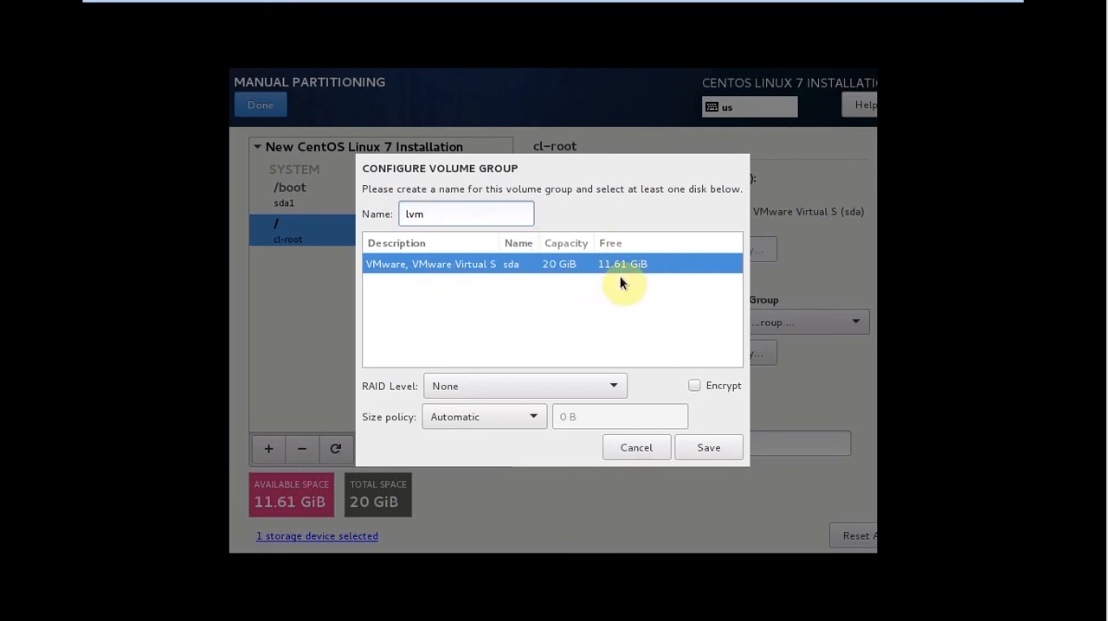
{"action": "left_click", "coordinate": [705, 448]}
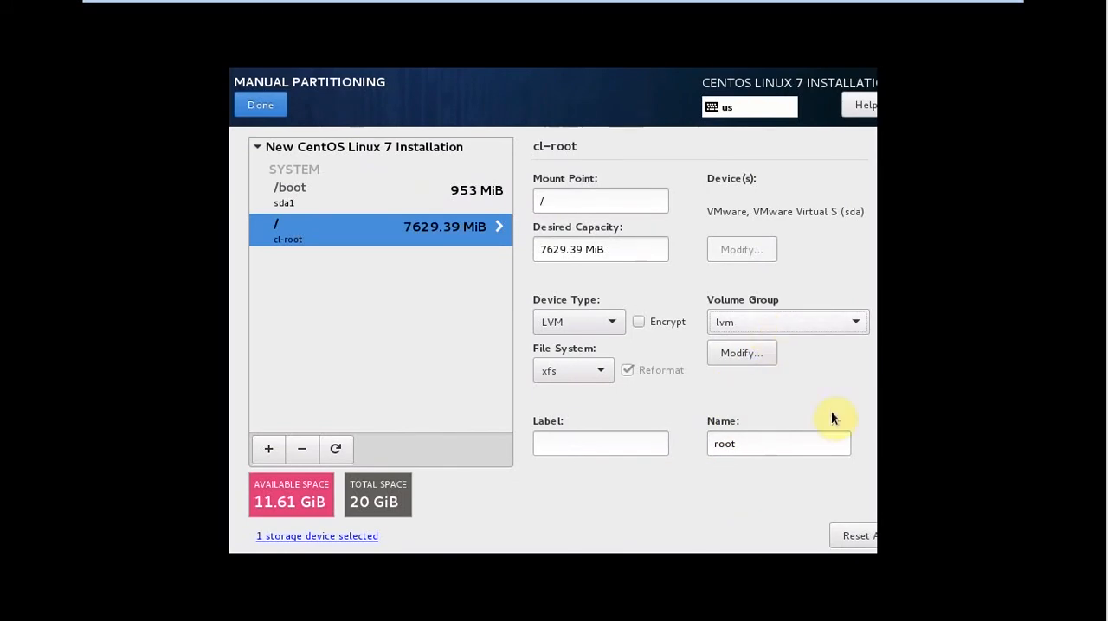
Select lvm as the / mount point's volume group and save the group's configuration.
{"action": "left_click", "coordinate": [783, 324]}
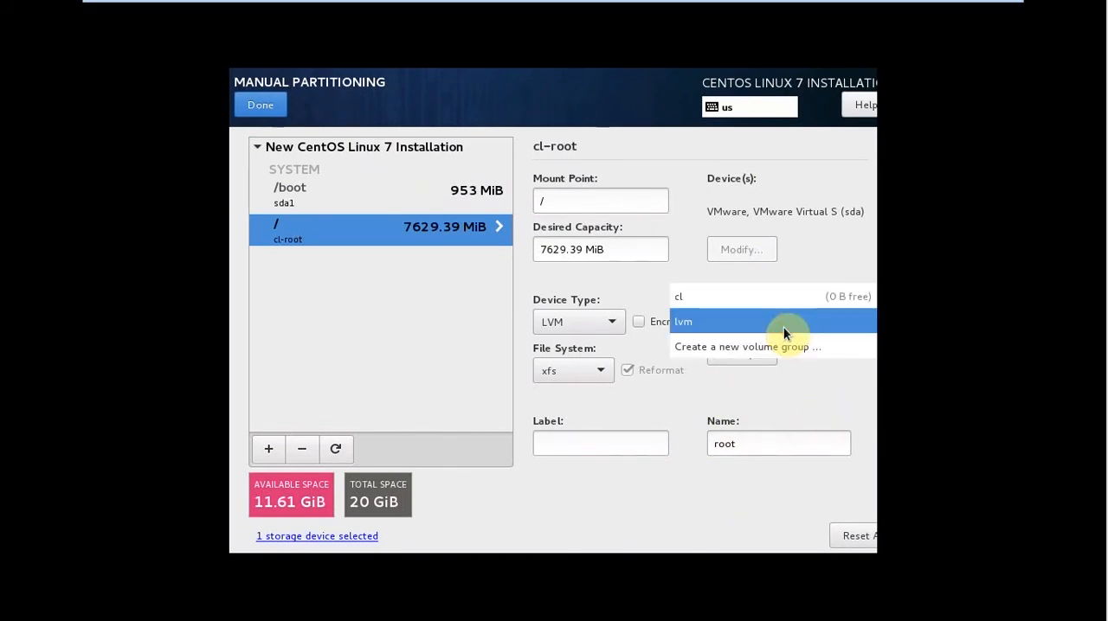
{"action": "left_click", "coordinate": [784, 325]}
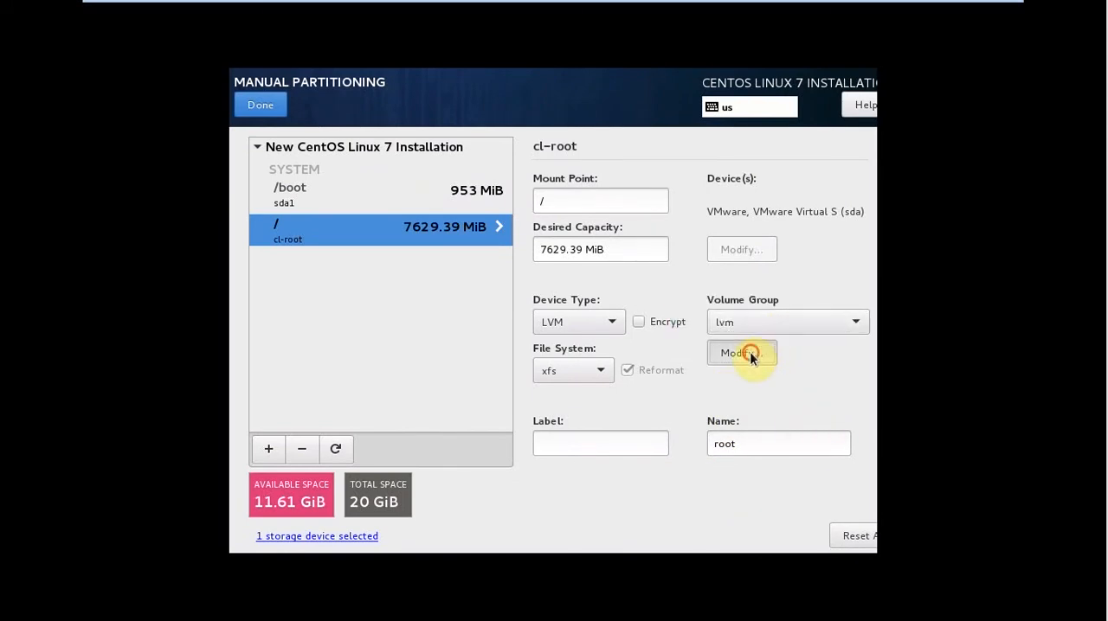
{"action": "left_click", "coordinate": [750, 353]}
{"action": "left_click", "coordinate": [715, 455]}
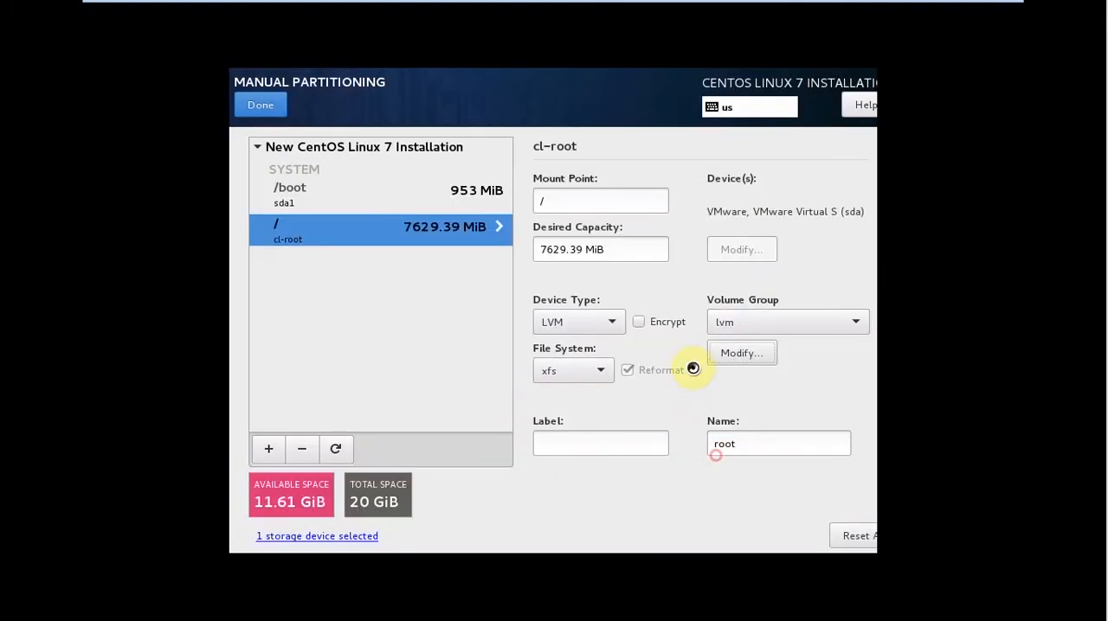
{"action": "left_click", "coordinate": [746, 330]}
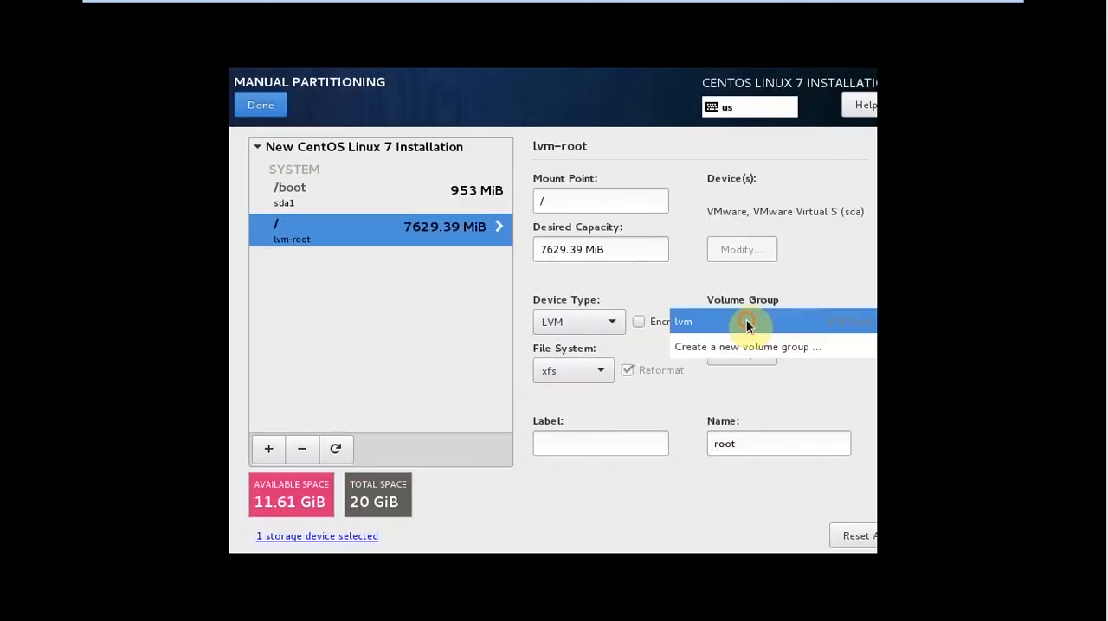
{"action": "left_click", "coordinate": [783, 401]}
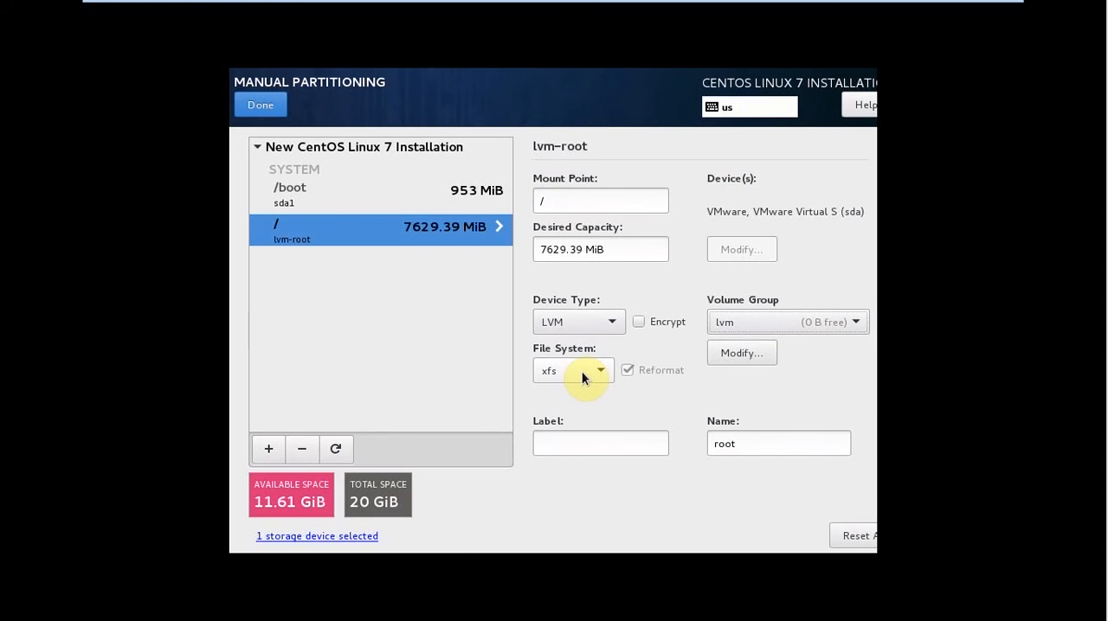
Label the / volume "root" and apply the updated settings.
{"action": "left_click", "coordinate": [563, 440]}
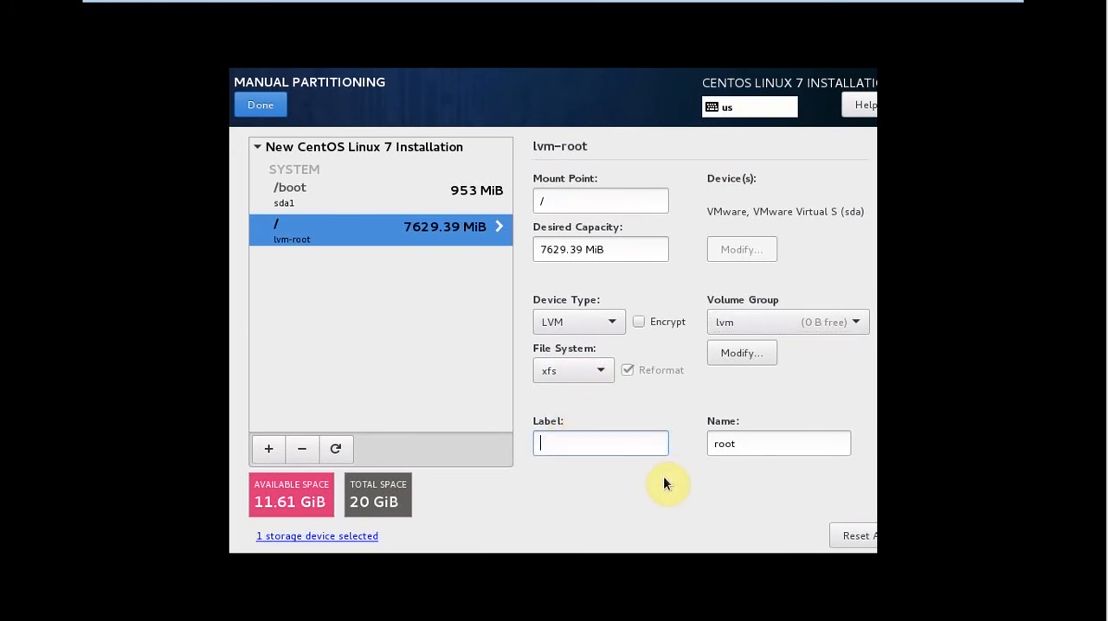
{"action": "type", "text": "root"}
{"action": "scroll", "coordinate": [843, 455], "scroll_direction": "down", "scroll_amount": 2}
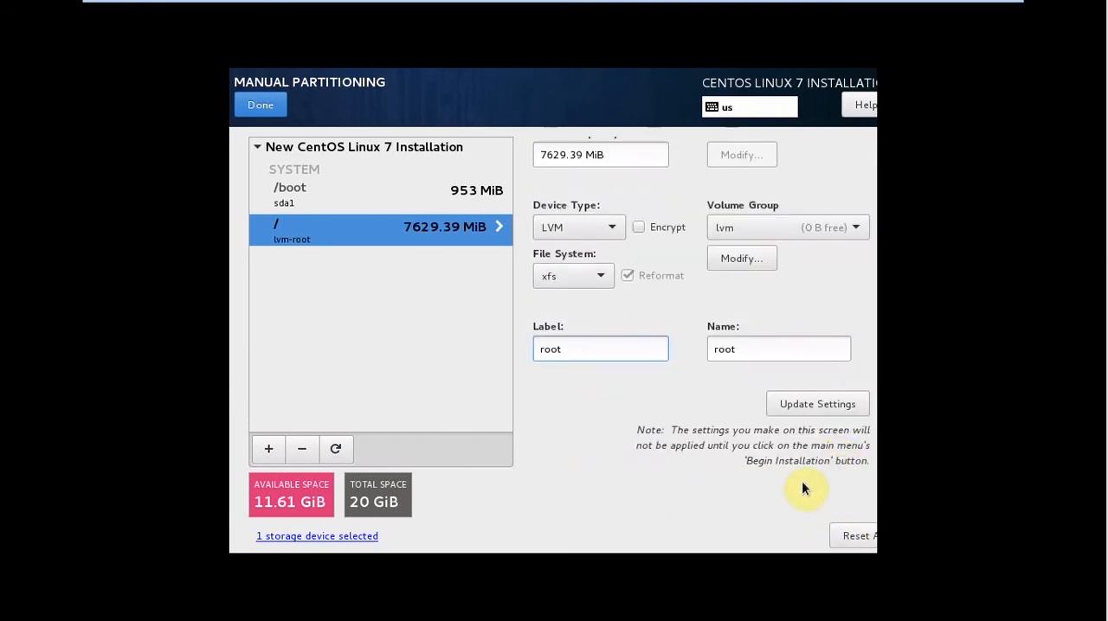
{"action": "left_click", "coordinate": [780, 405]}
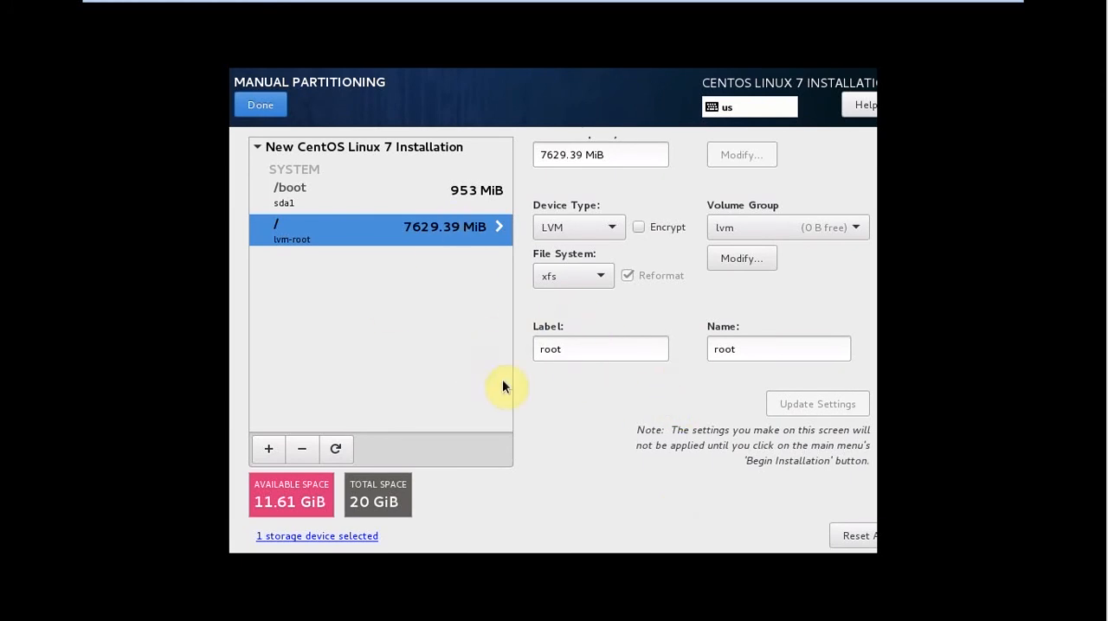
Add a /home mount point with a desired capacity of 5gb.
{"action": "left_click", "coordinate": [269, 450]}
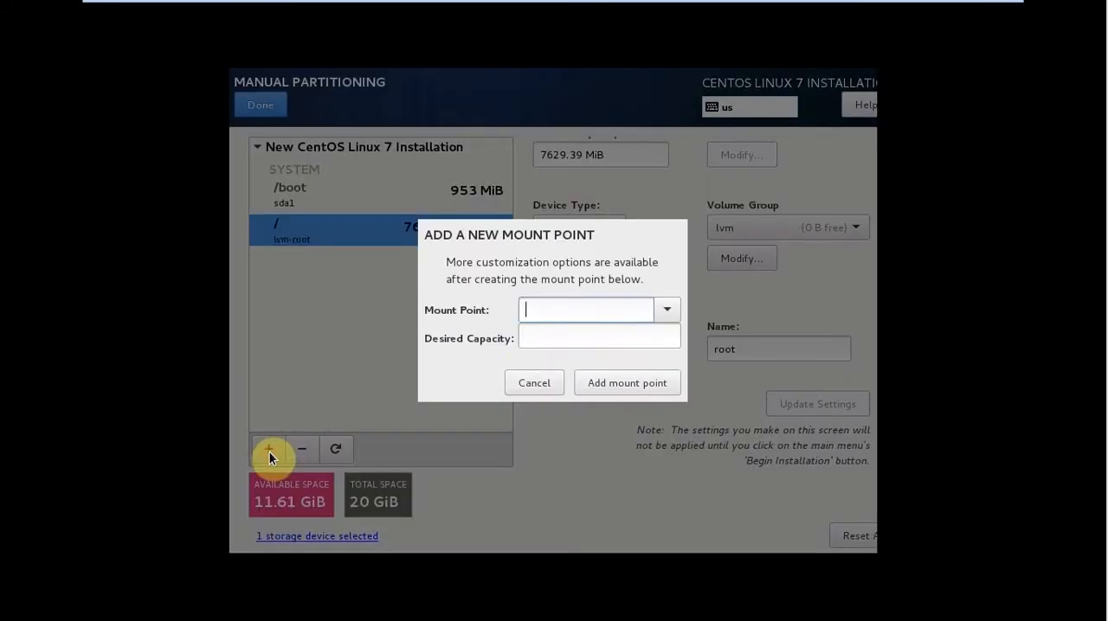
{"action": "left_click", "coordinate": [668, 311]}
{"action": "left_click", "coordinate": [618, 331]}
{"action": "left_click", "coordinate": [593, 336]}
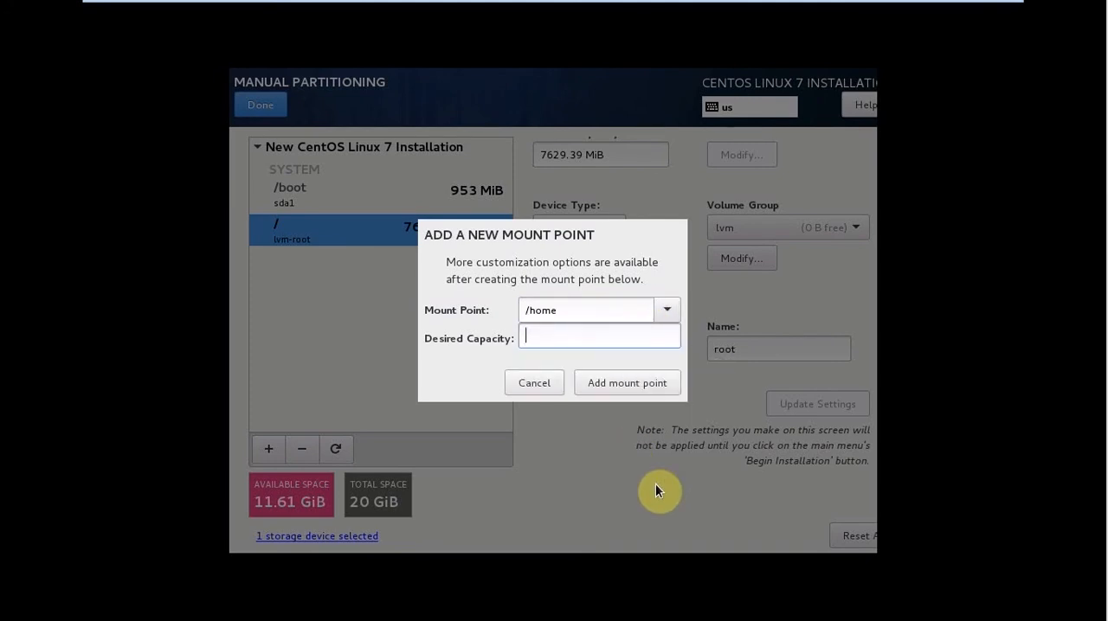
{"action": "type", "text": "5"}
{"action": "type", "text": "gb"}
{"action": "left_click", "coordinate": [588, 384]}
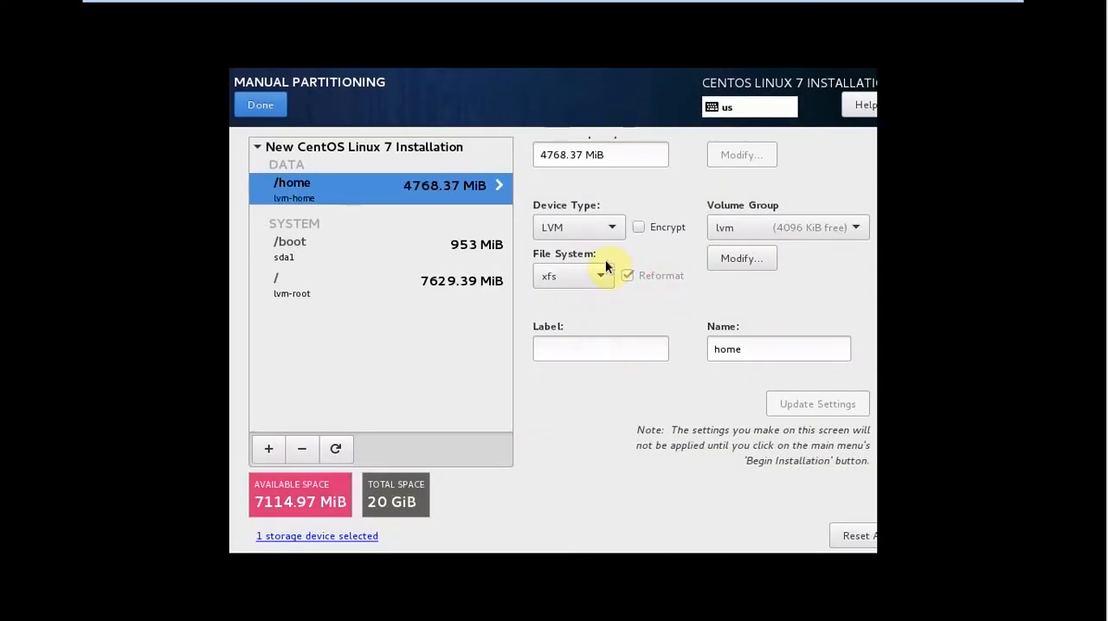
Set the /home mount point's device type to LVM and its volume group to lvm.
{"action": "scroll", "coordinate": [605, 260], "scroll_direction": "up", "scroll_amount": 2}
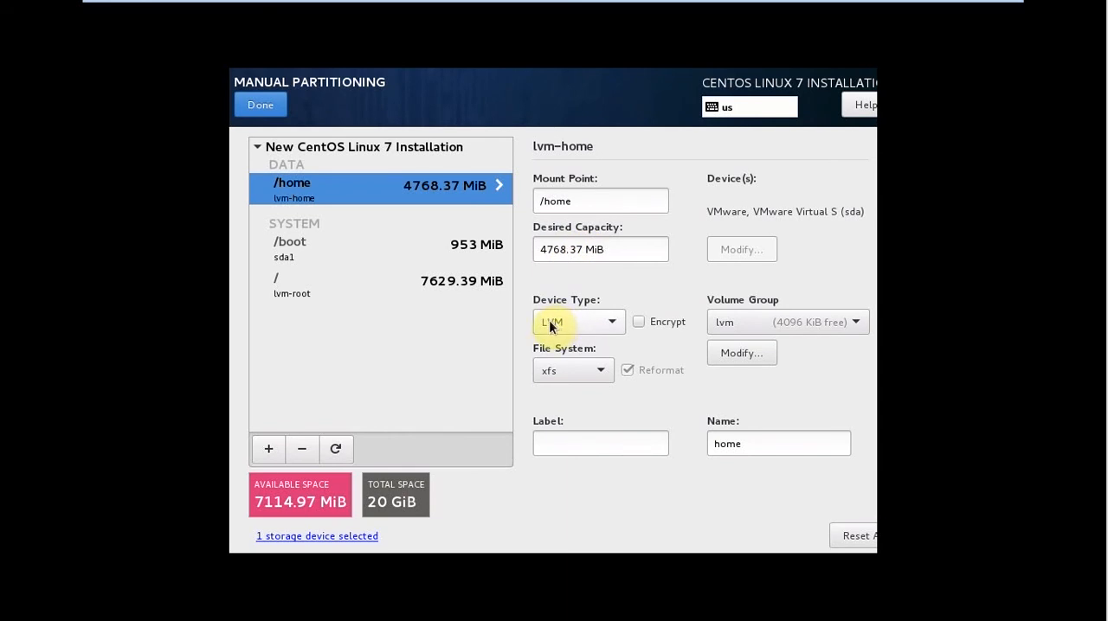
{"action": "left_click", "coordinate": [613, 322]}
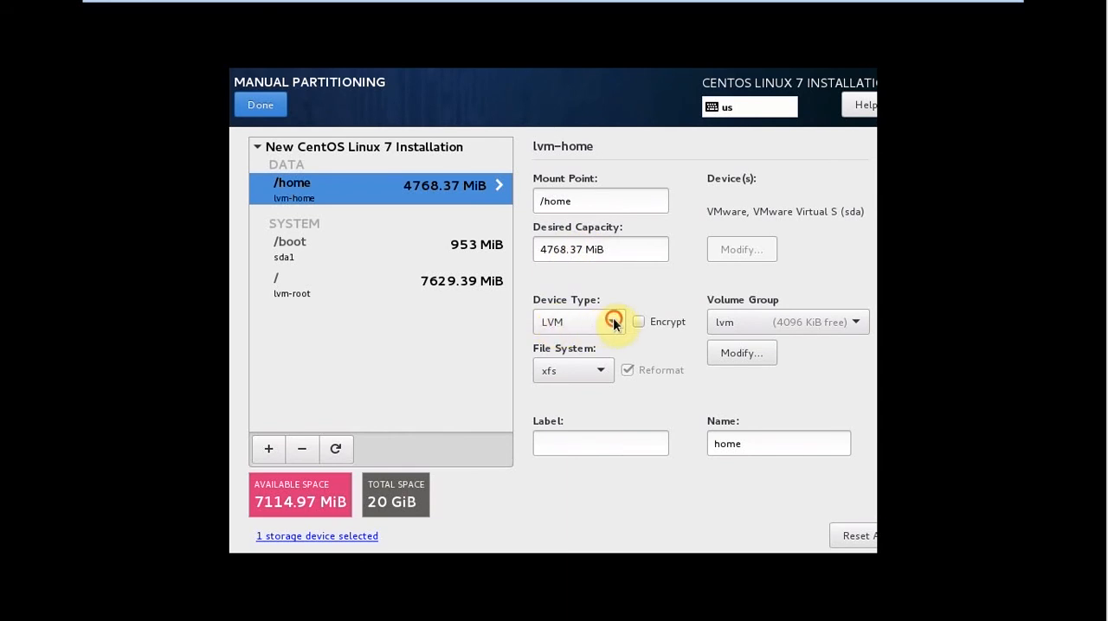
{"action": "left_click", "coordinate": [608, 324]}
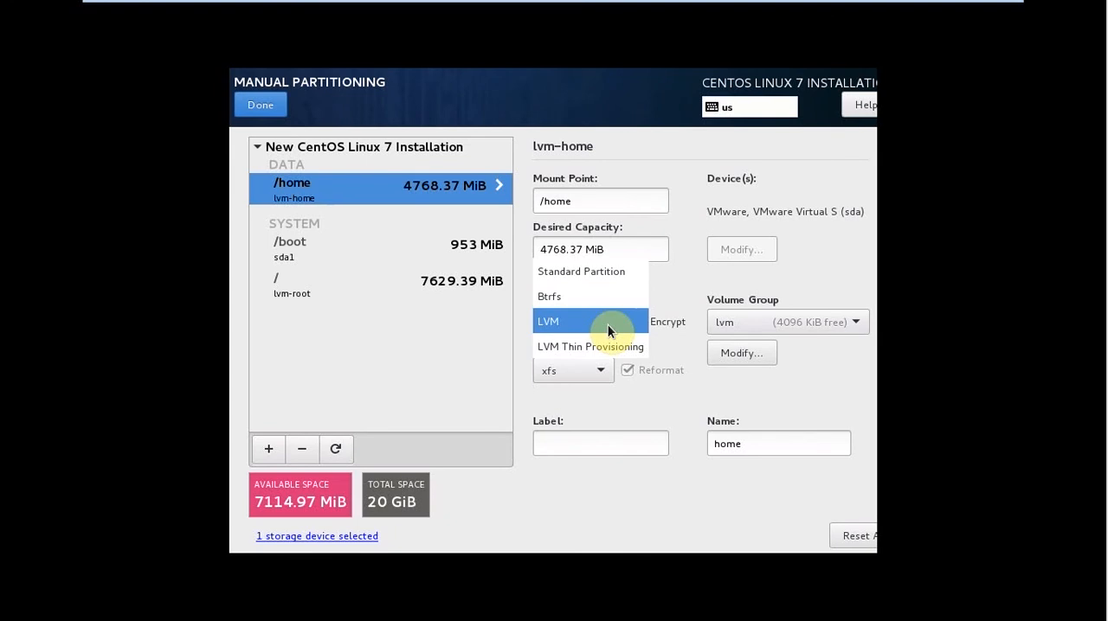
{"action": "left_click", "coordinate": [607, 325]}
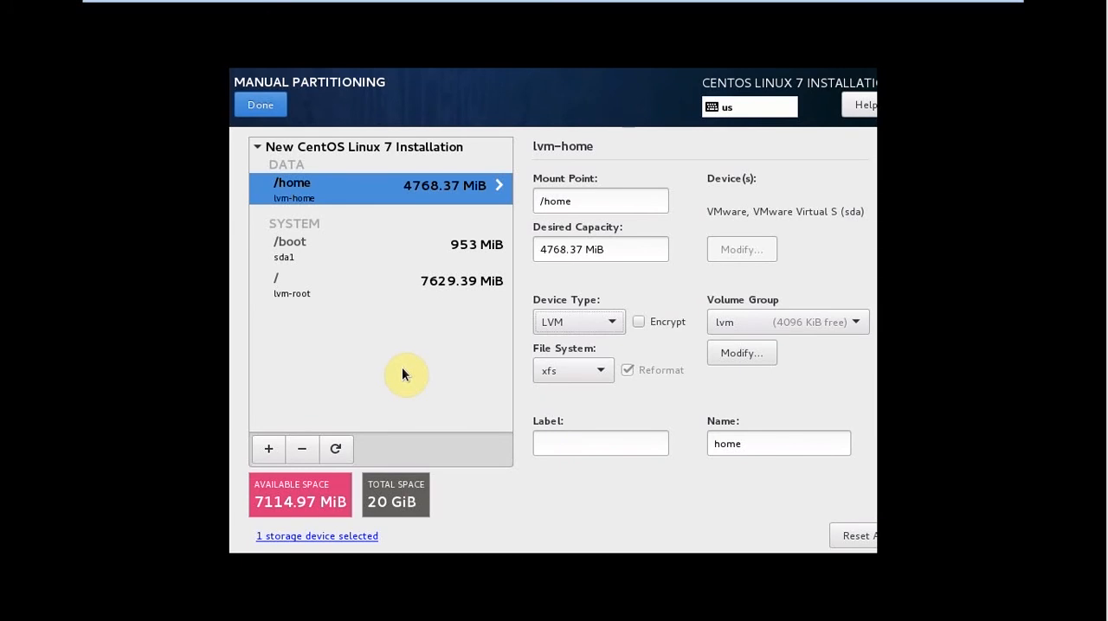
{"action": "left_click", "coordinate": [746, 322]}
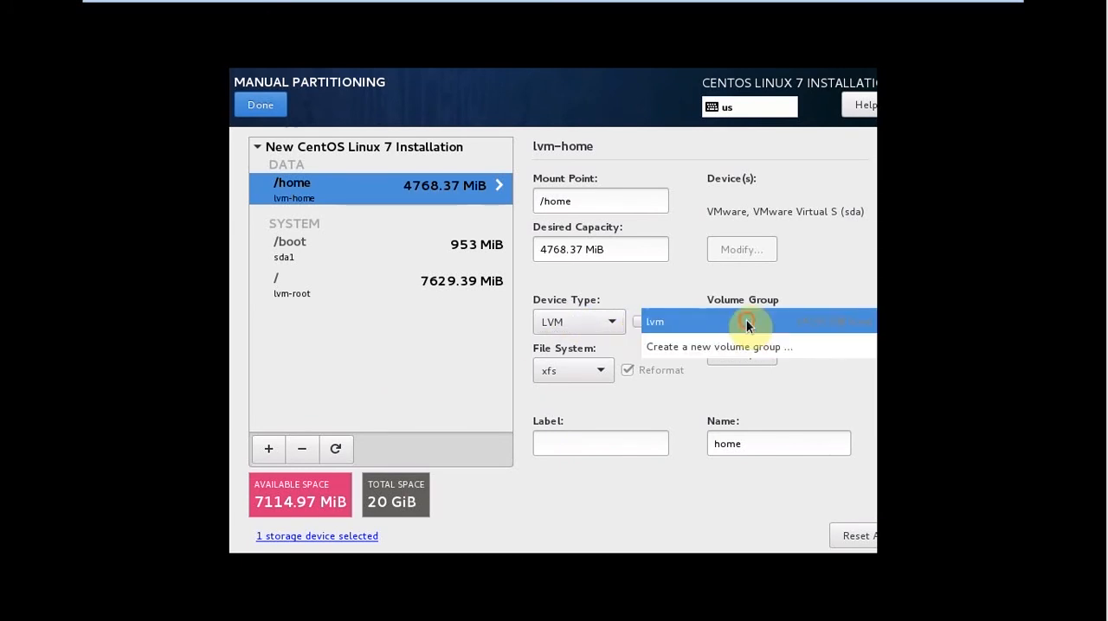
{"action": "left_click", "coordinate": [746, 322]}
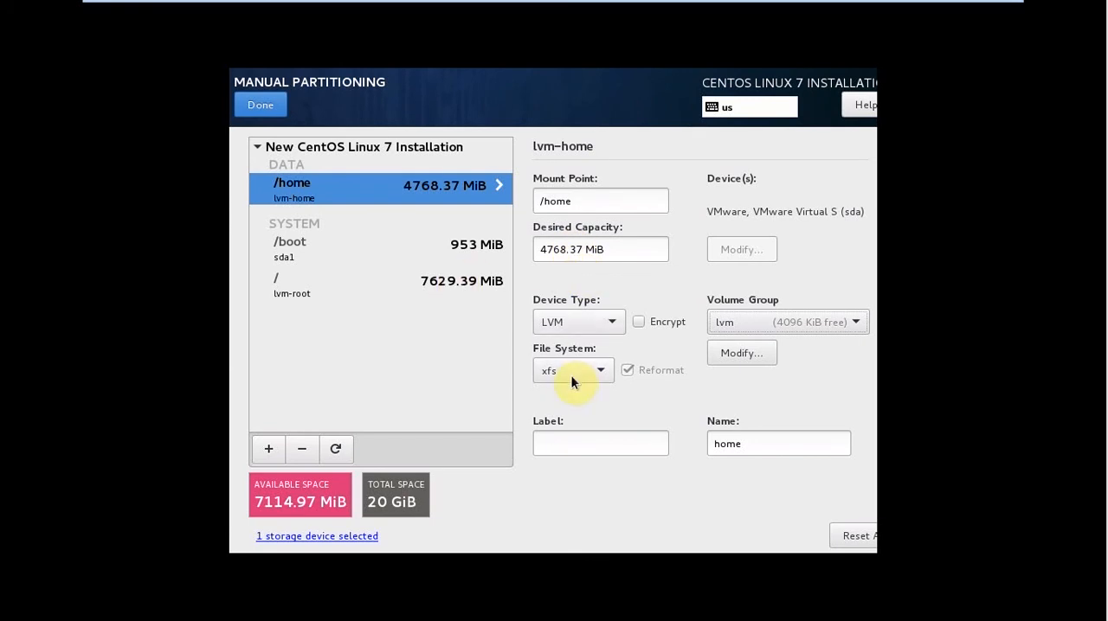
Label the /home volume "home" and save the configuration of its lvm volume group.
{"action": "left_click", "coordinate": [566, 437]}
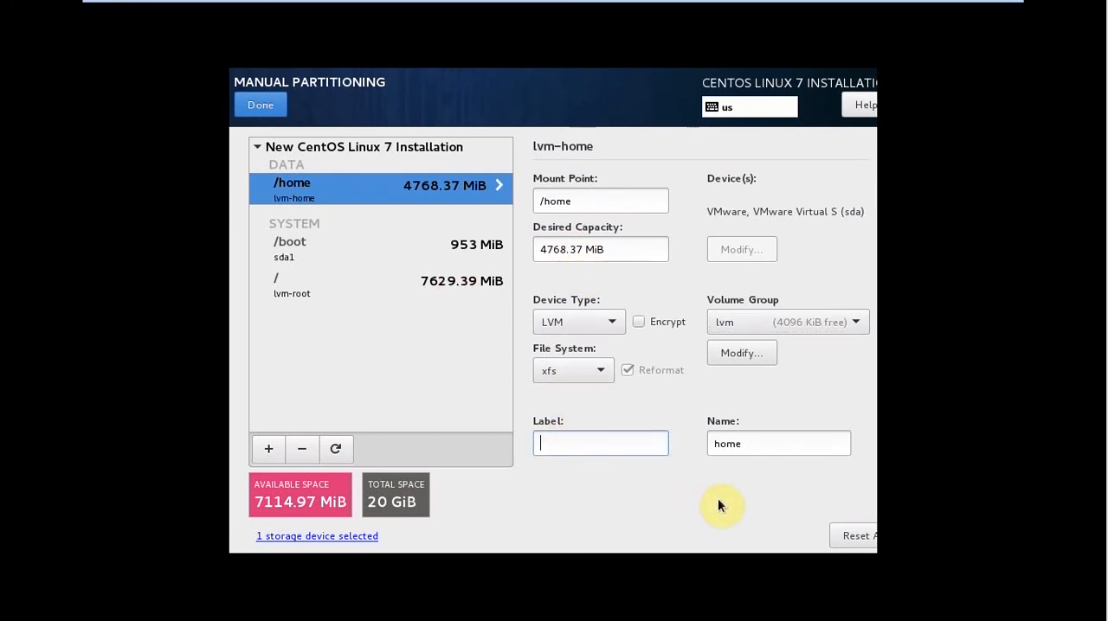
{"action": "type", "text": "home"}
{"action": "left_click", "coordinate": [726, 353]}
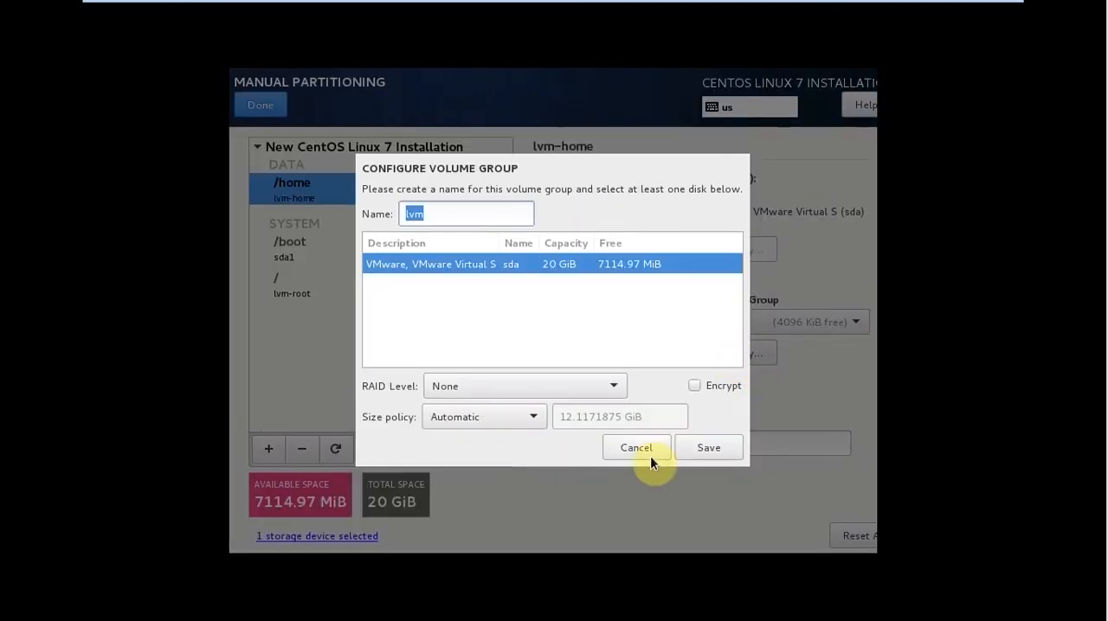
{"action": "left_click", "coordinate": [678, 450]}
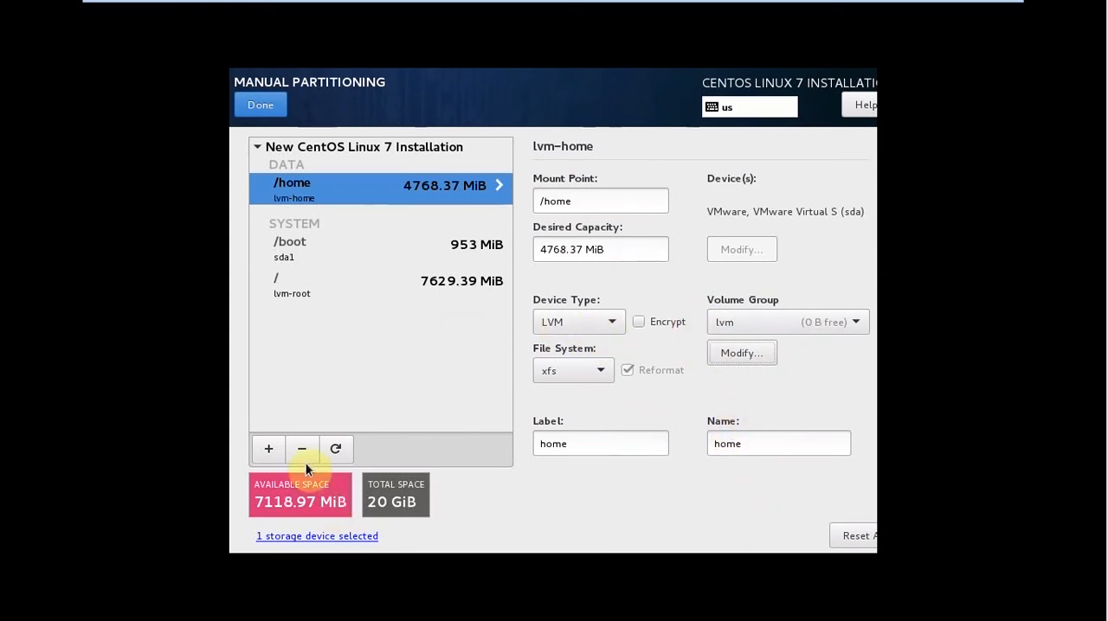
Start adding a new mount point and enter /backup as its path.
{"action": "left_click", "coordinate": [261, 450]}
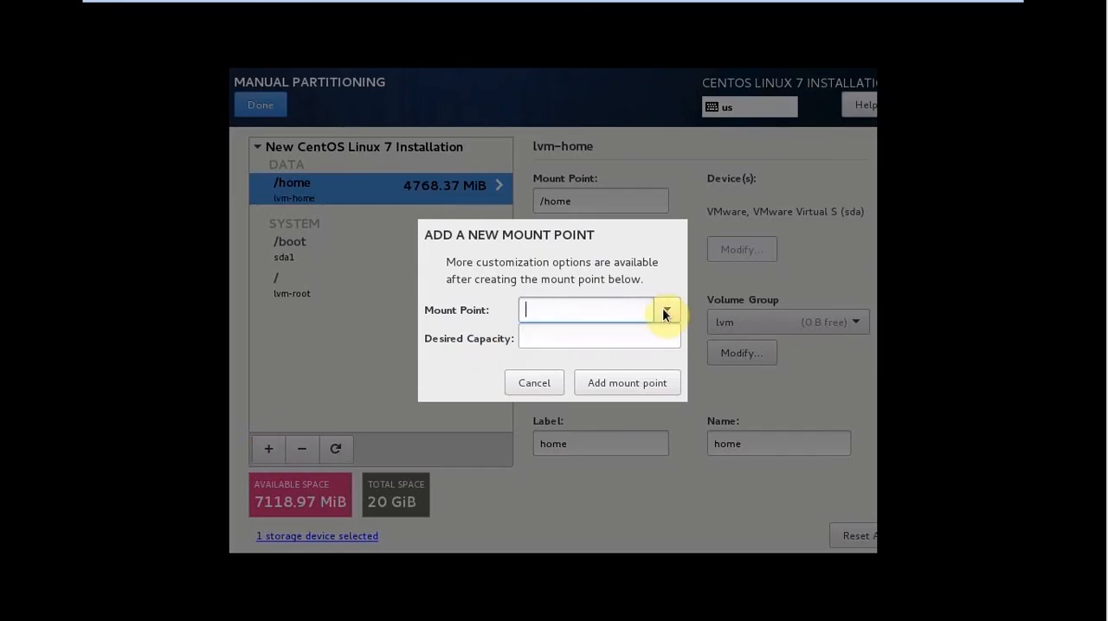
{"action": "left_click", "coordinate": [665, 310]}
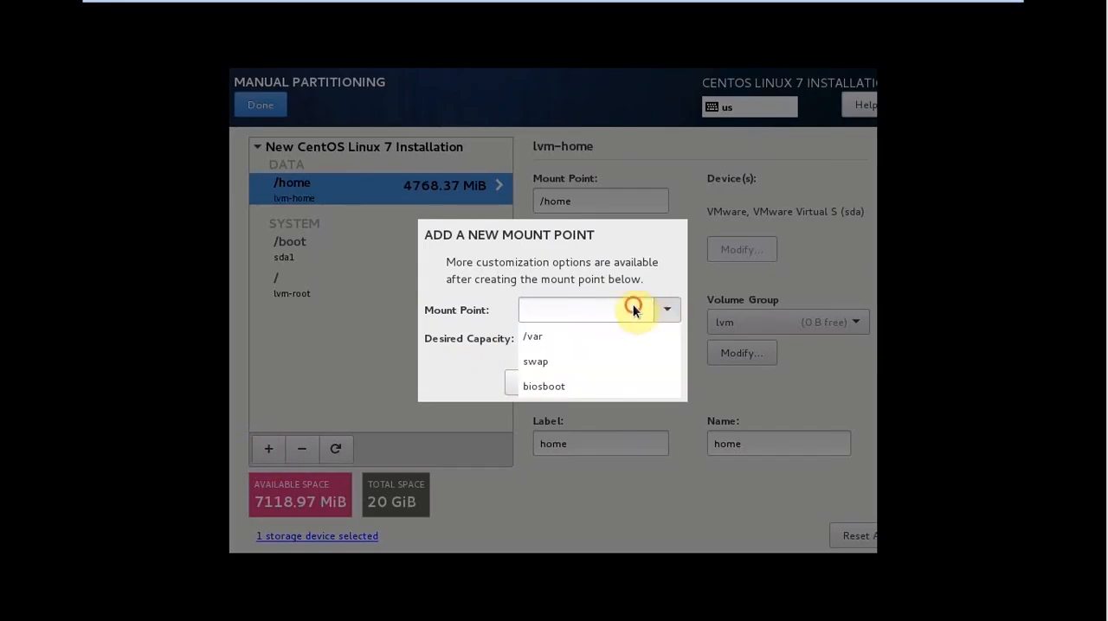
{"action": "left_click", "coordinate": [632, 310]}
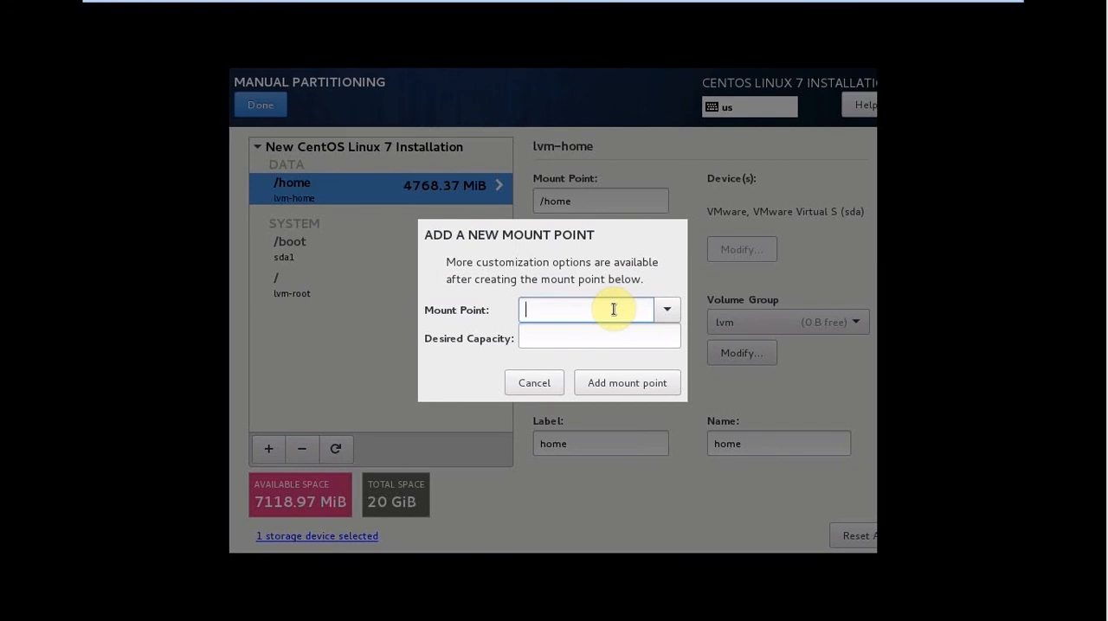
{"action": "type", "text": "/backuo"}
{"action": "key", "text": "BackSpace"}
{"action": "type", "text": "p"}
{"action": "key", "text": "BackSpace"}
{"action": "key", "text": "BackSpace"}
{"action": "key", "text": "BackSpace"}
{"action": "key", "text": "BackSpace"}
{"action": "key", "text": "BackSpace"}
{"action": "key", "text": "BackSpace"}
{"action": "type", "text": "app"}
{"action": "key", "text": "BackSpace"}
{"action": "key", "text": "BackSpace"}
{"action": "key", "text": "BackSpace"}
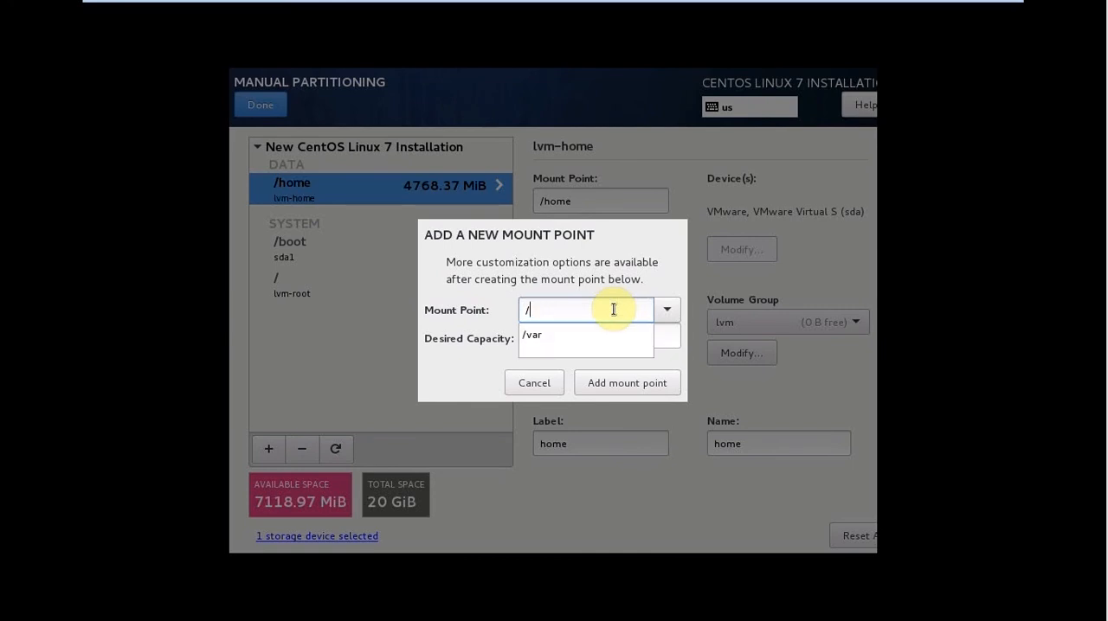
{"action": "type", "text": "db"}
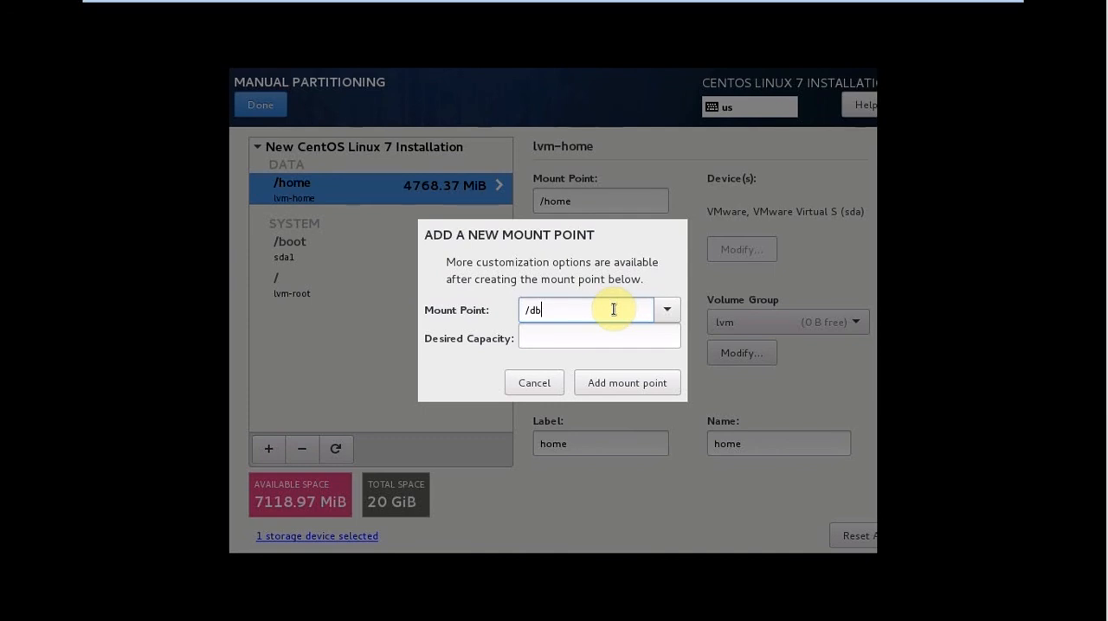
{"action": "key", "text": "BackSpace"}
{"action": "key", "text": "BackSpace"}
Set the new mount point to /backup with a desired capacity of 5gb and add it.
{"action": "type", "text": "backup"}
{"action": "left_click", "coordinate": [580, 333]}
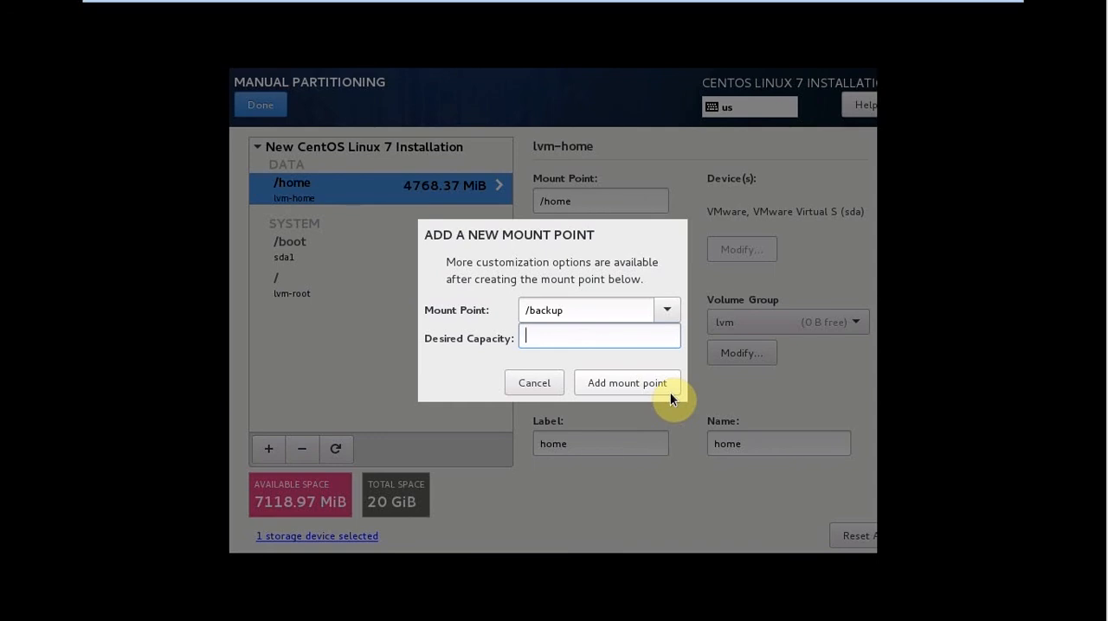
{"action": "type", "text": "5gb"}
{"action": "left_click", "coordinate": [585, 381]}
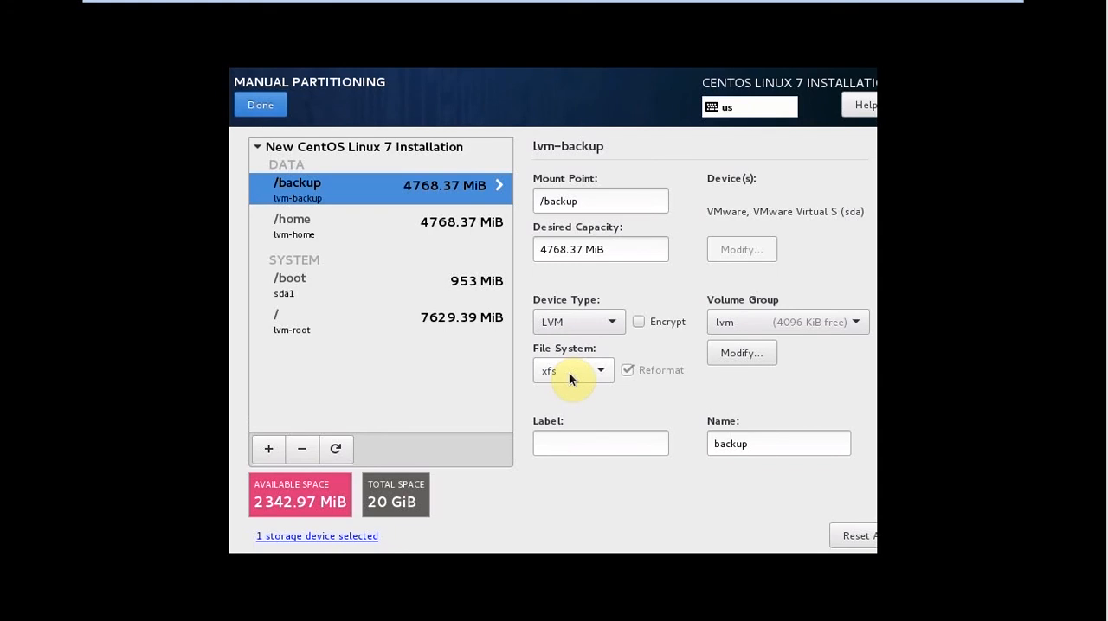
Label the /backup volume "backup".
{"action": "left_click", "coordinate": [573, 441]}
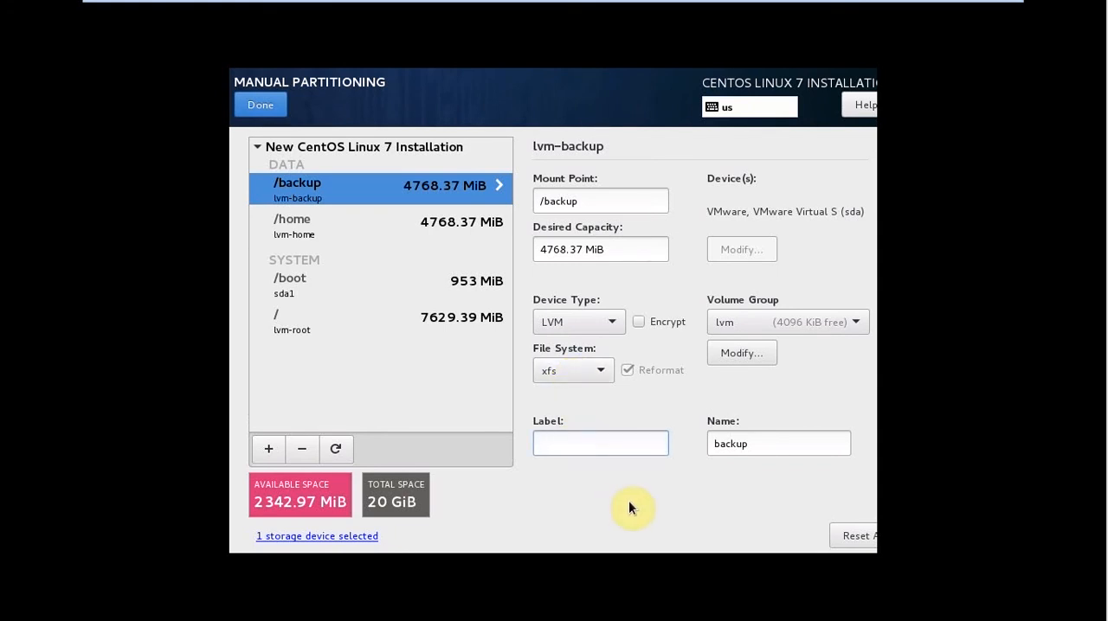
{"action": "type", "text": "backup"}
Finish the manual partitioning despite the storage warning and accept the summary of changes.
{"action": "left_click", "coordinate": [257, 109]}
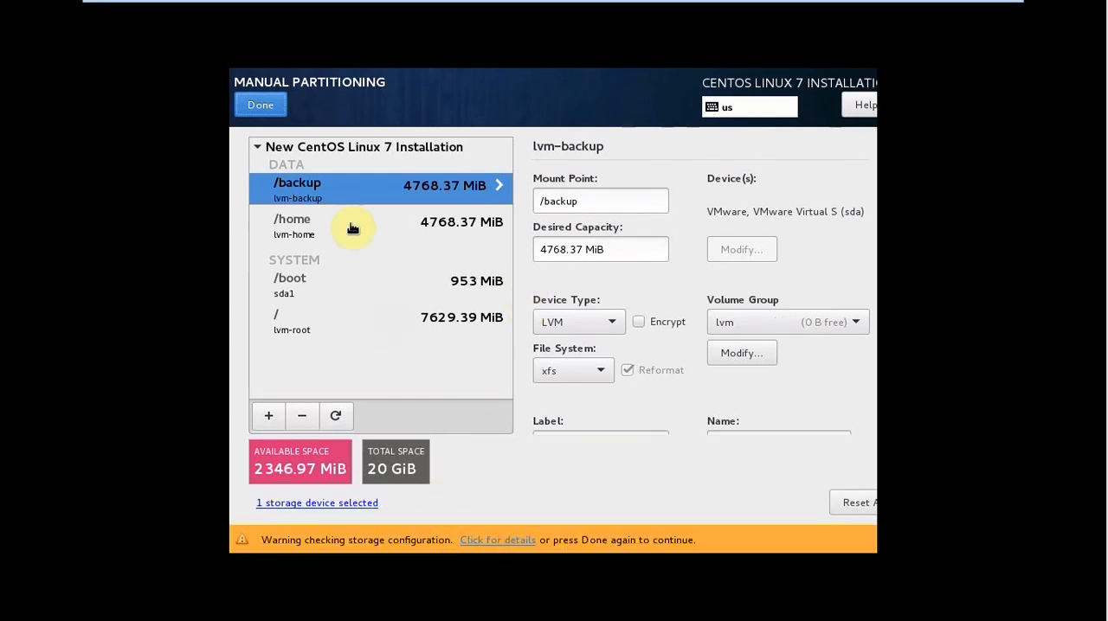
{"action": "left_click", "coordinate": [259, 106]}
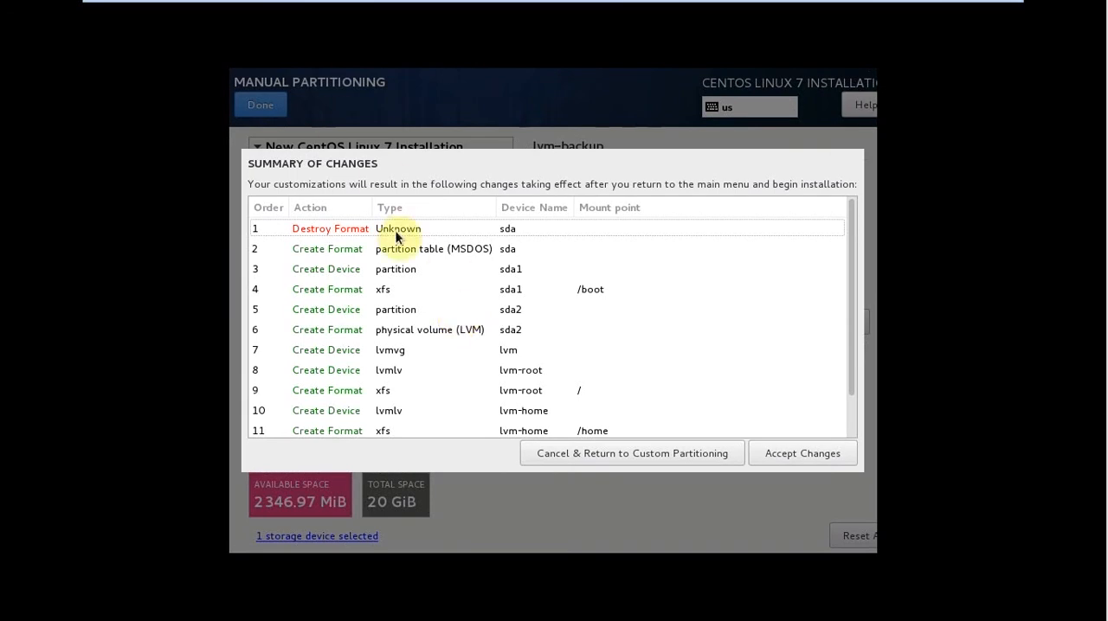
{"action": "left_click", "coordinate": [769, 457]}
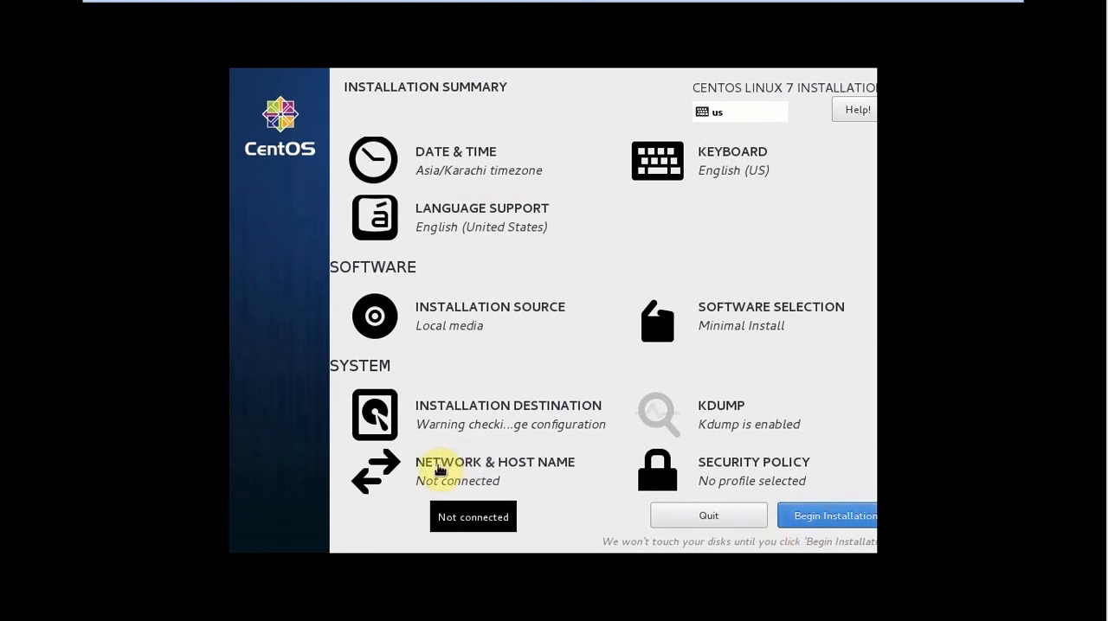
Turn on the Ethernet (ens33) connection and apply centos7lvm as the host name in the network settings.
{"action": "left_click", "coordinate": [440, 469]}
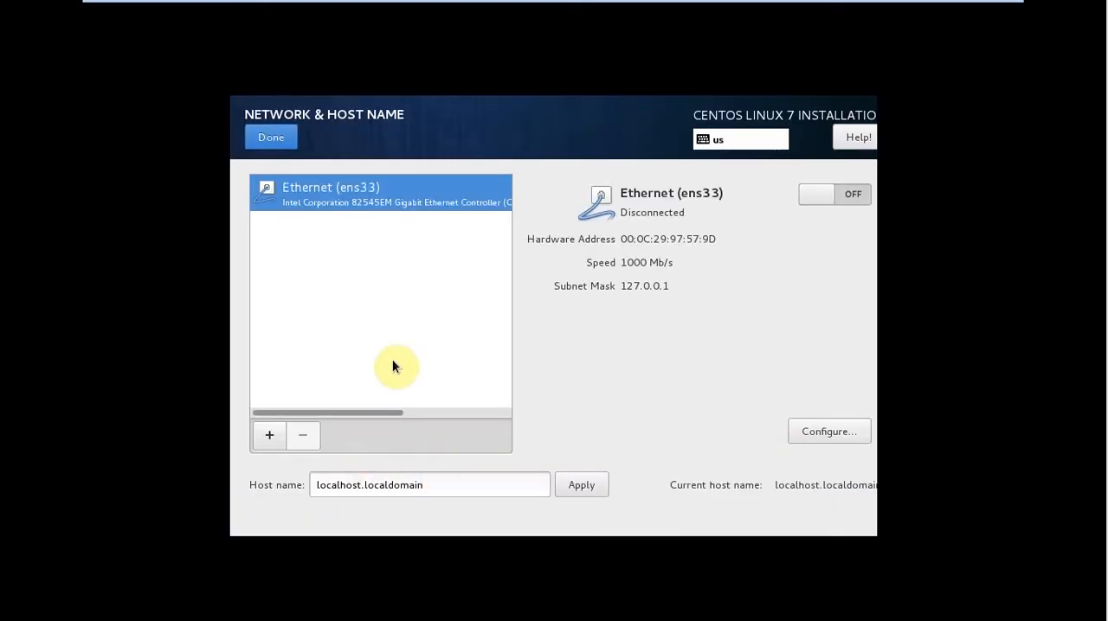
{"action": "left_click", "coordinate": [825, 194]}
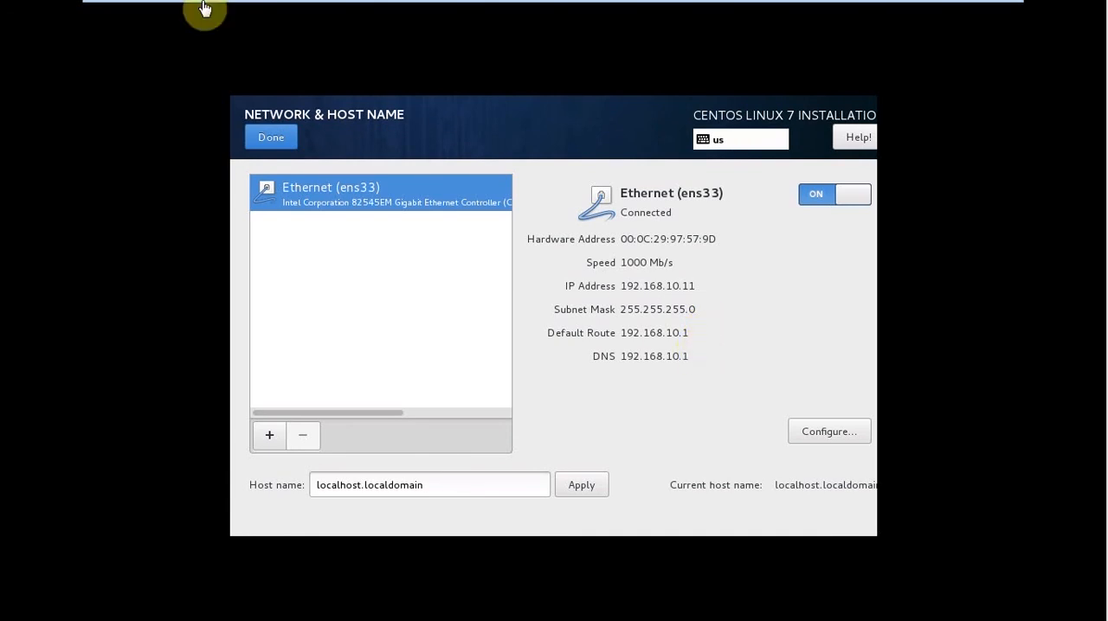
{"action": "triple_click", "coordinate": [442, 488]}
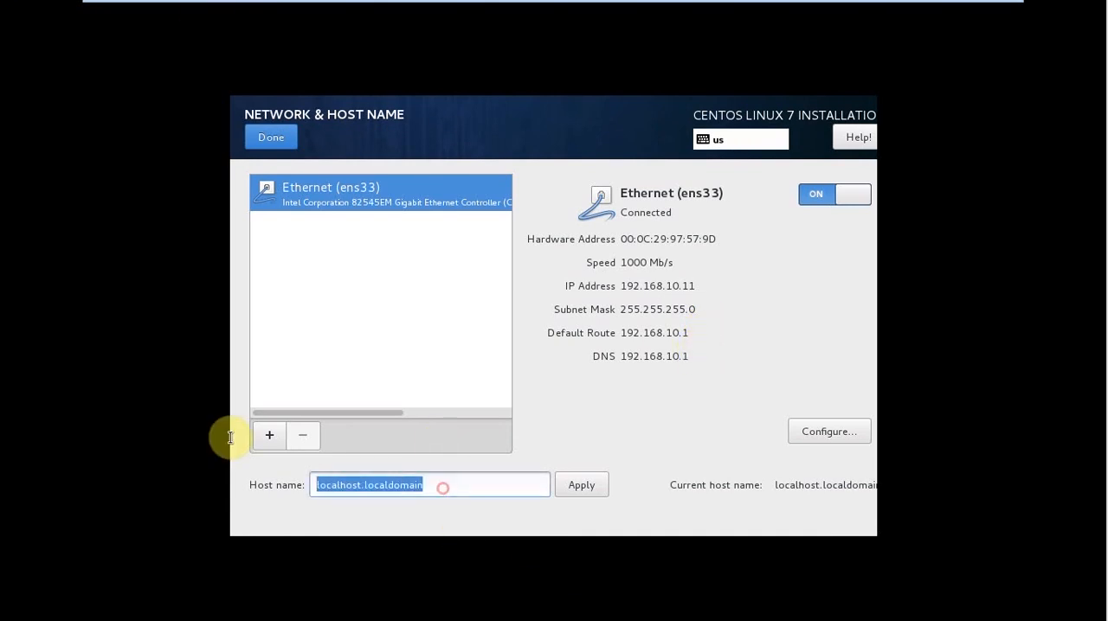
{"action": "type", "text": "c"}
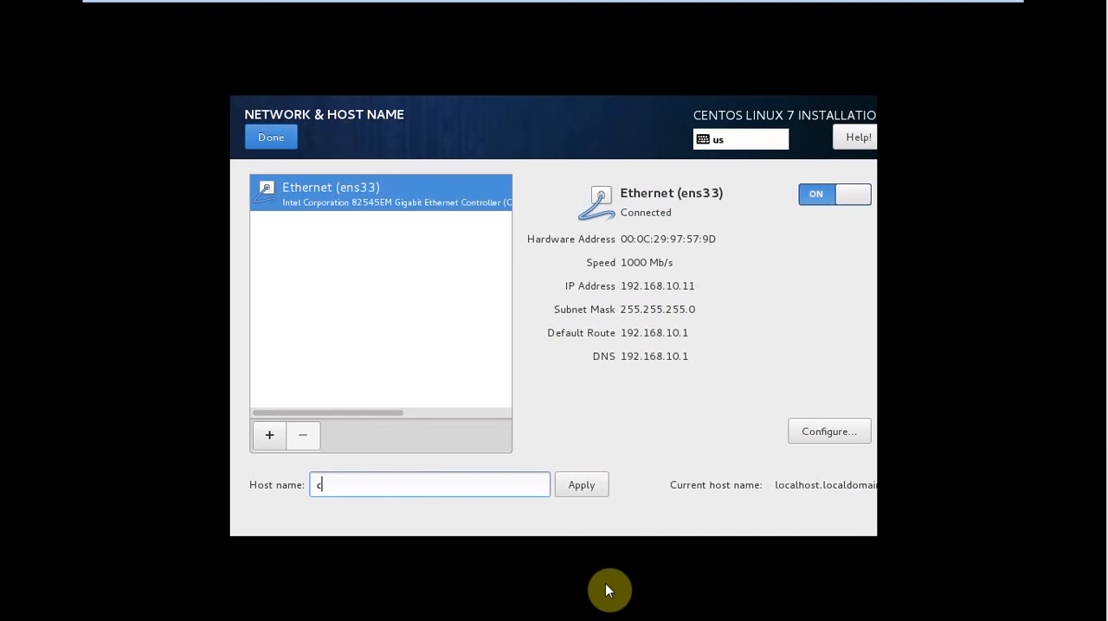
{"action": "type", "text": "entos7lvm"}
{"action": "left_click", "coordinate": [565, 485]}
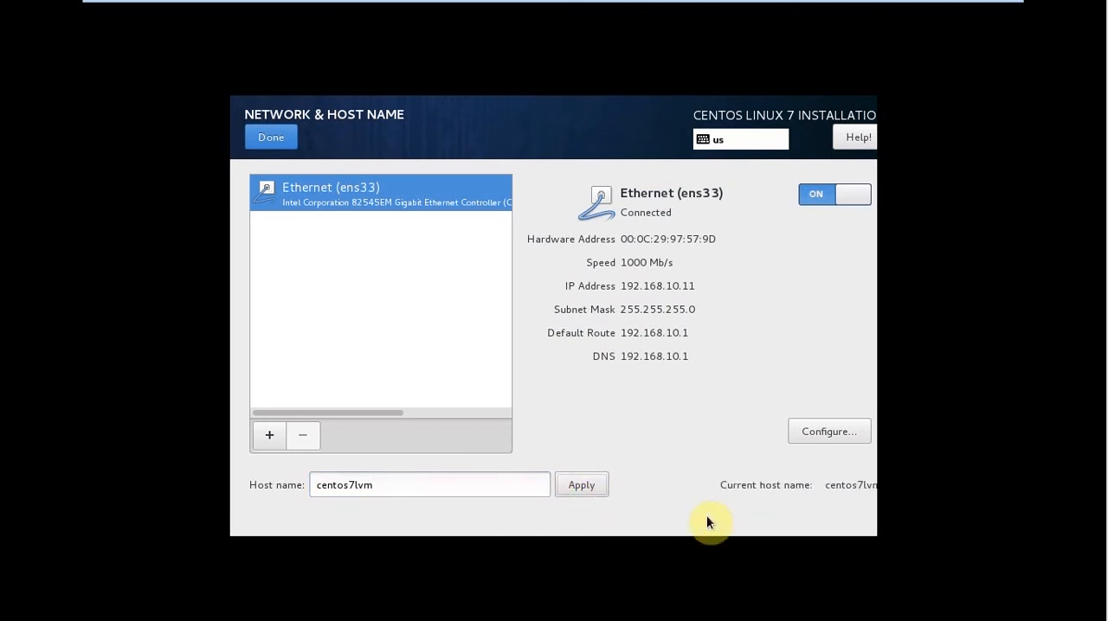
{"action": "left_click", "coordinate": [267, 138]}
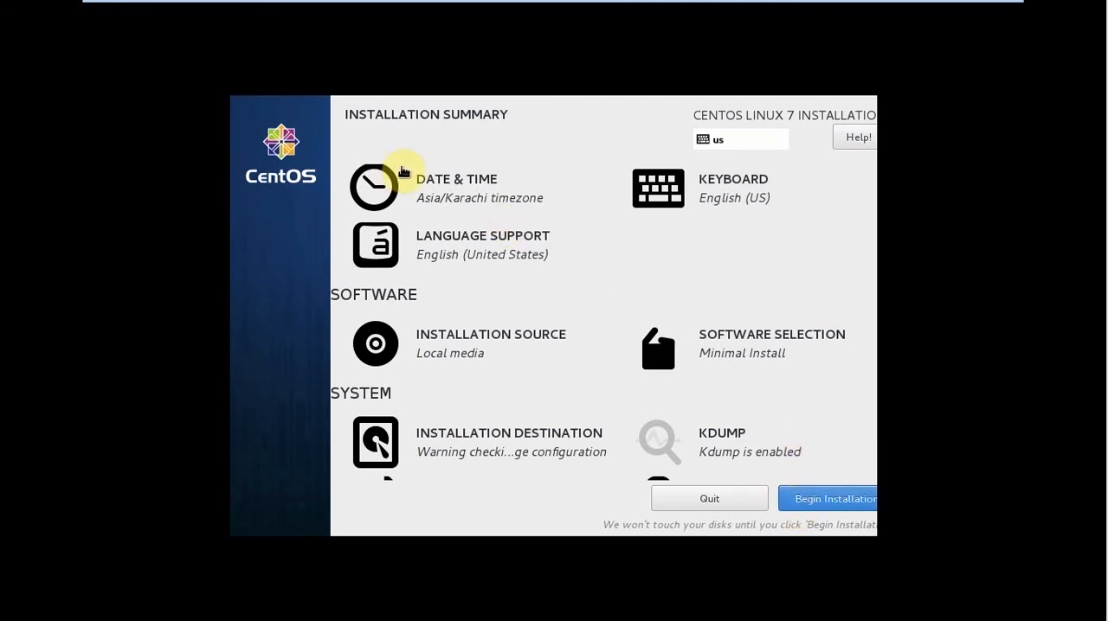
Begin the CentOS installation, keeping Minimal Install as the software selection.
{"action": "scroll", "coordinate": [478, 208], "scroll_direction": "up", "scroll_amount": 2}
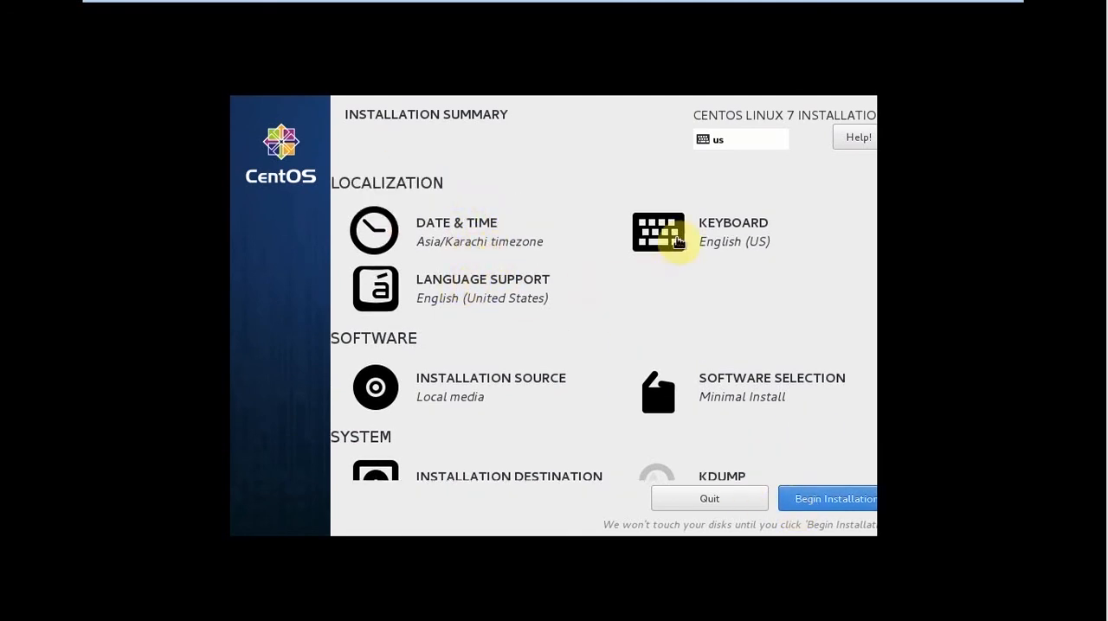
{"action": "left_click", "coordinate": [749, 423]}
{"action": "left_click", "coordinate": [804, 432]}
{"action": "scroll", "coordinate": [804, 436], "scroll_direction": "down", "scroll_amount": 3}
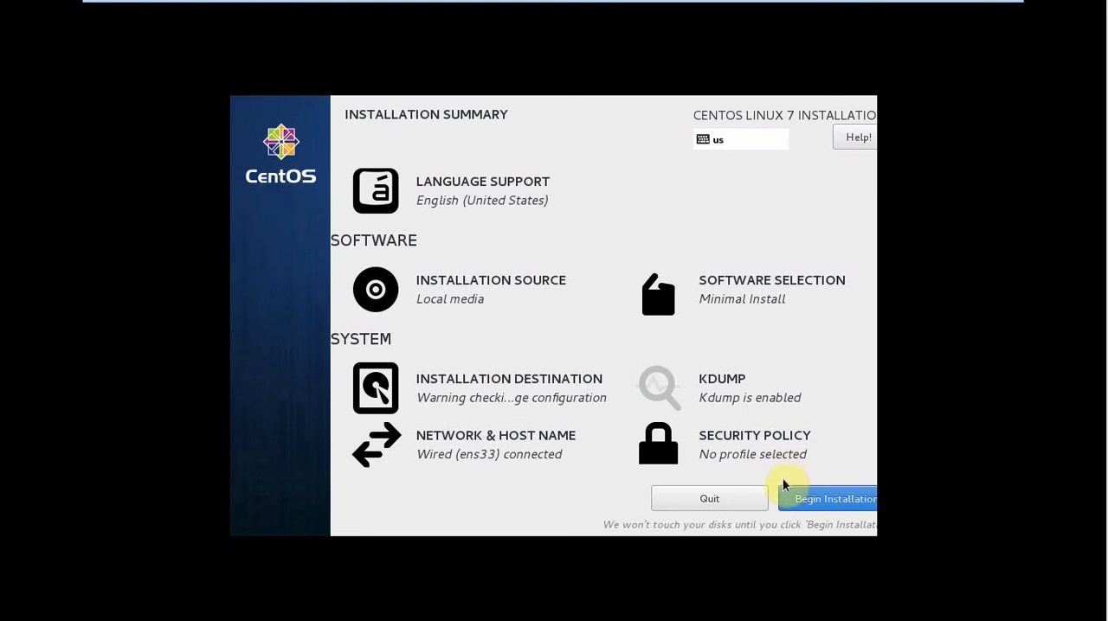
{"action": "left_click", "coordinate": [796, 506]}
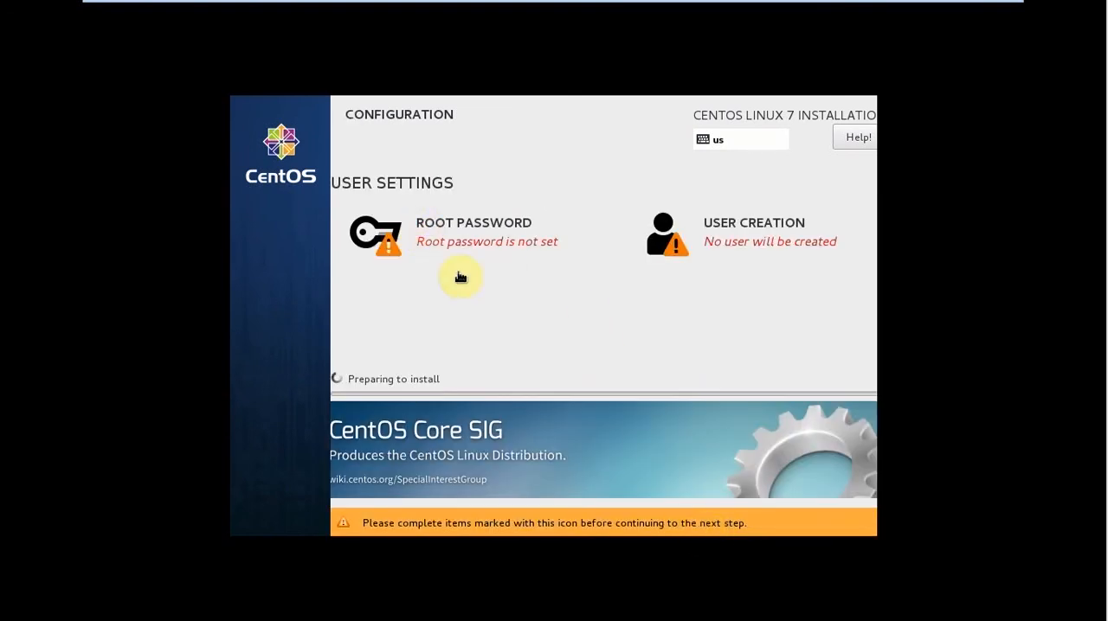
Set the root account password, re-enter it in both fields and accept it despite its weak rating.
{"action": "left_click", "coordinate": [451, 226]}
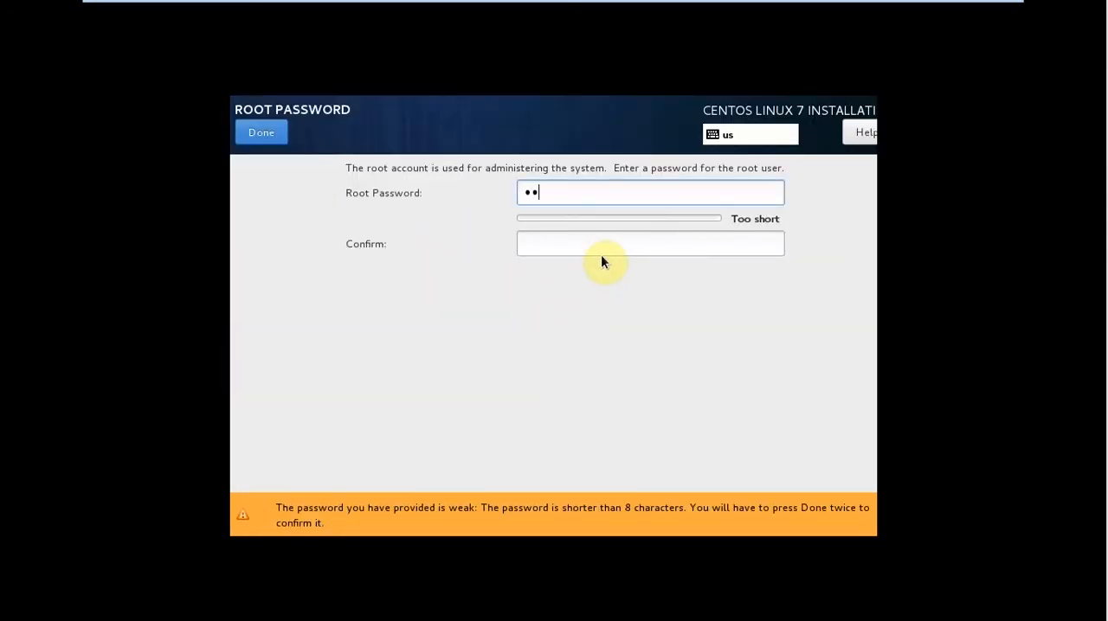
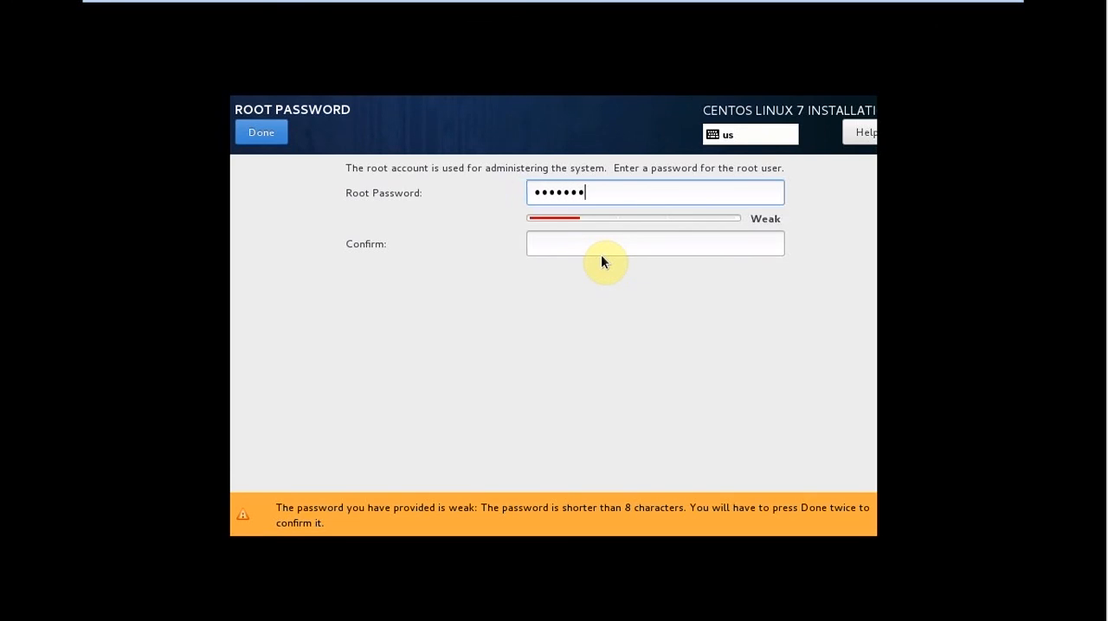
{"action": "key", "text": "Tab"}
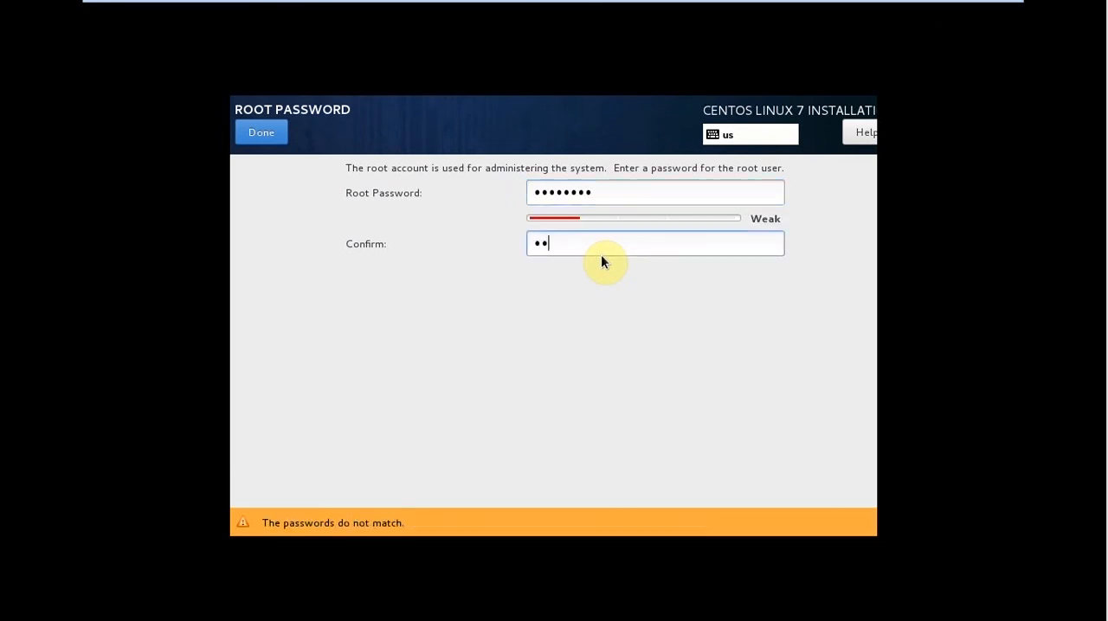
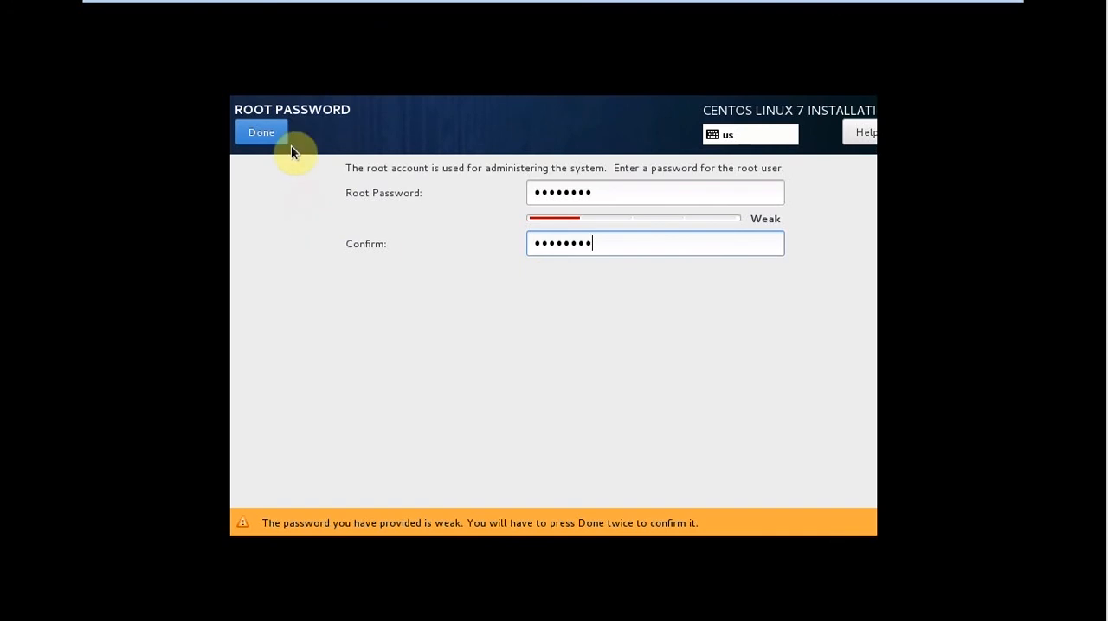
{"action": "left_click_drag", "start_coordinate": [618, 193], "coordinate": [470, 193]}
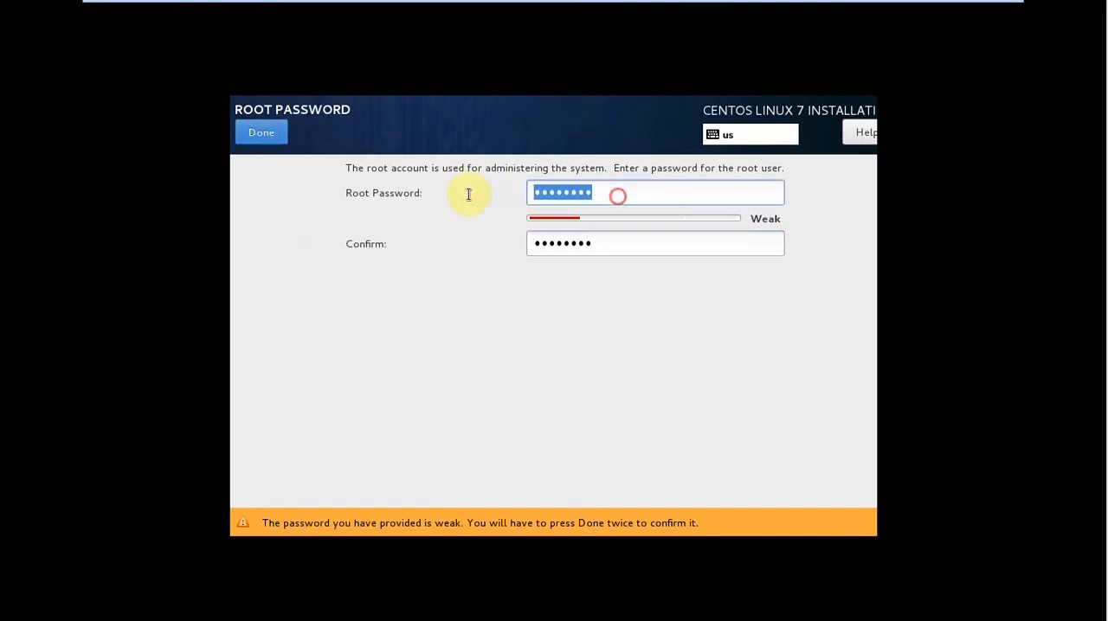
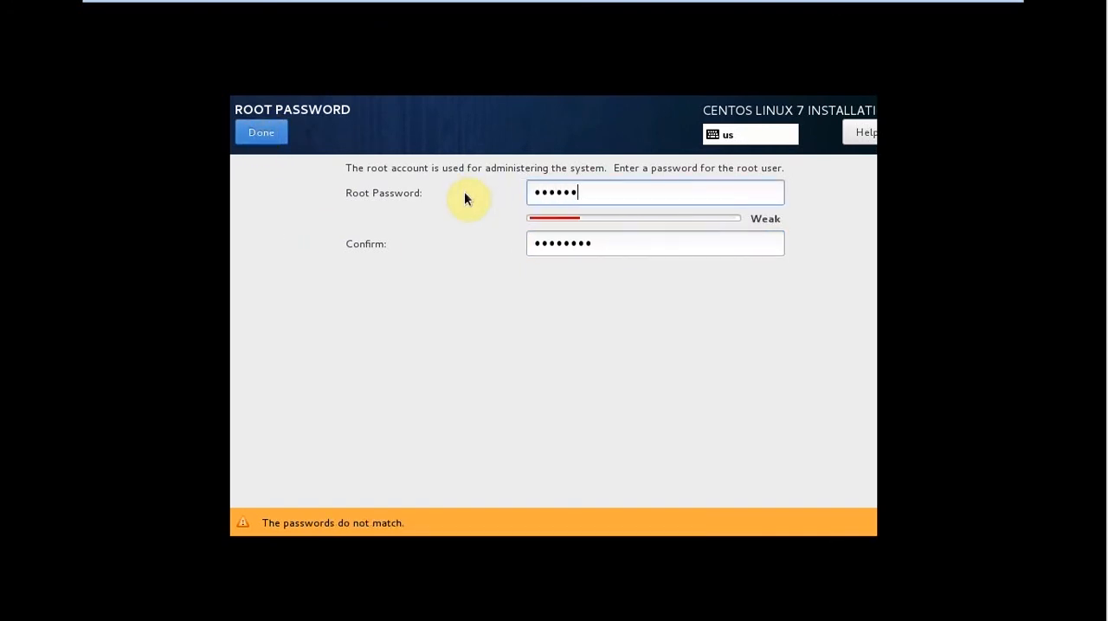
{"action": "key", "text": "Tab"}
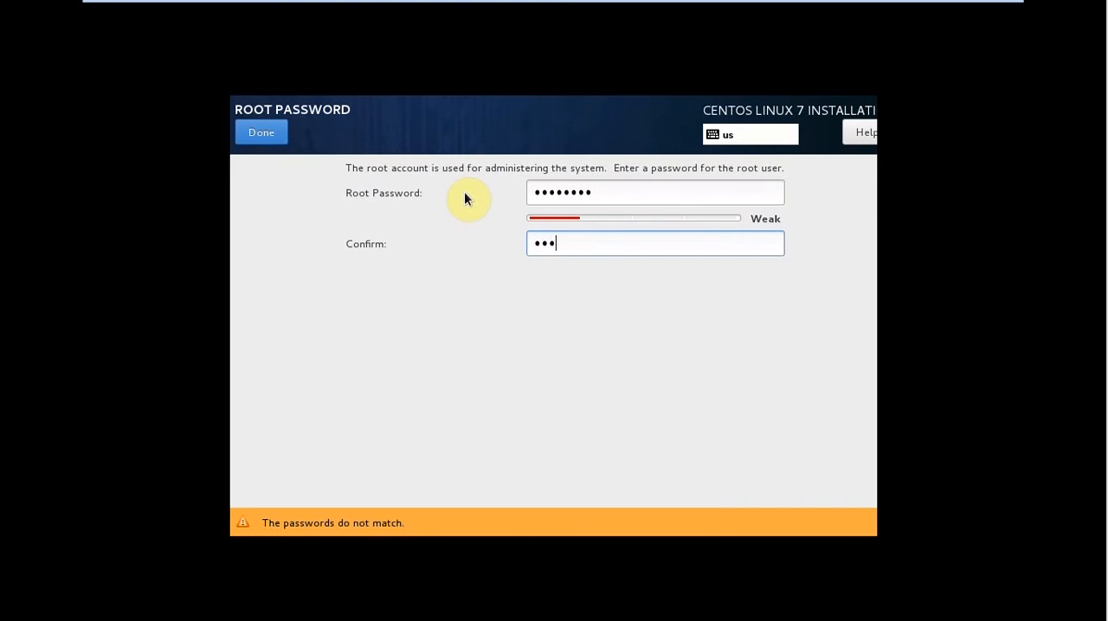
{"action": "left_click", "coordinate": [243, 136]}
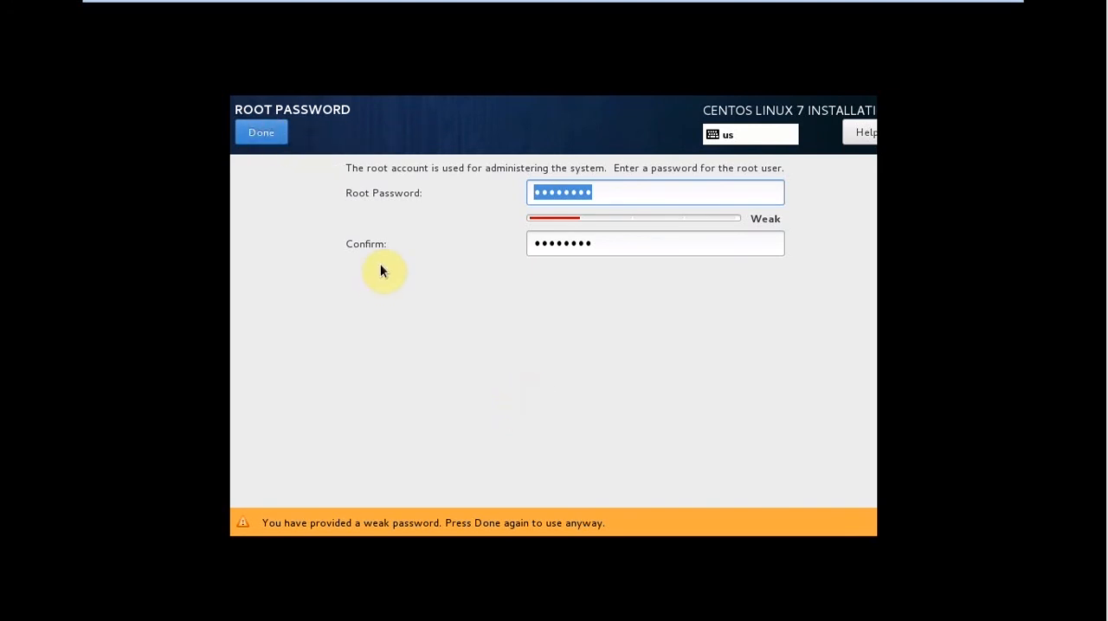
{"action": "left_click", "coordinate": [253, 134]}
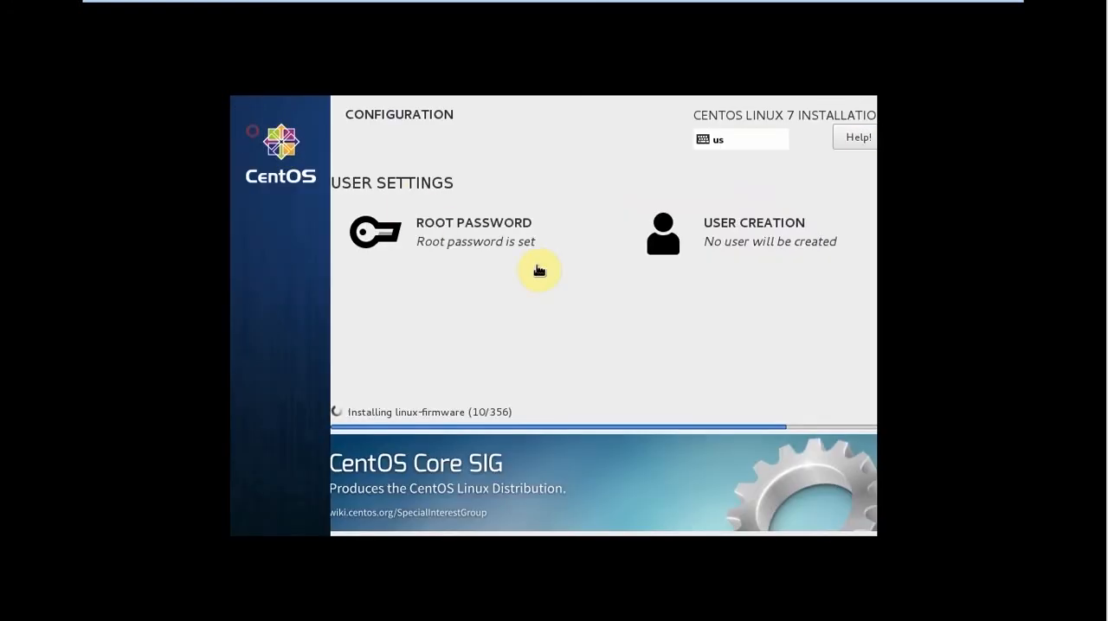
Start creating a user account and enter the user's full name.
{"action": "left_click", "coordinate": [712, 226]}
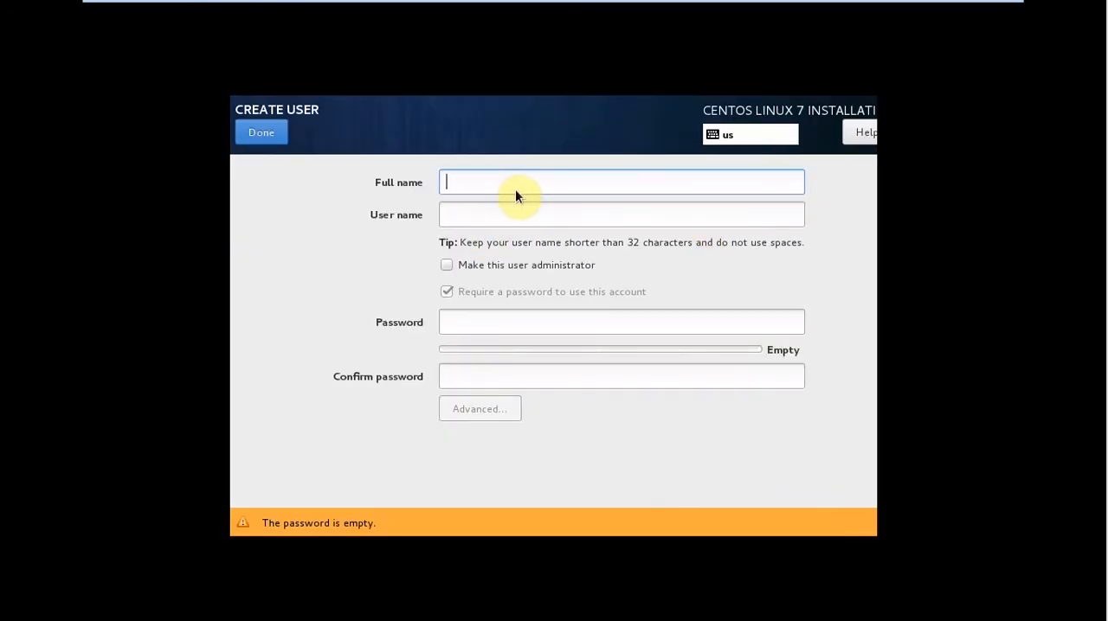
{"action": "type", "text": "Owa"}
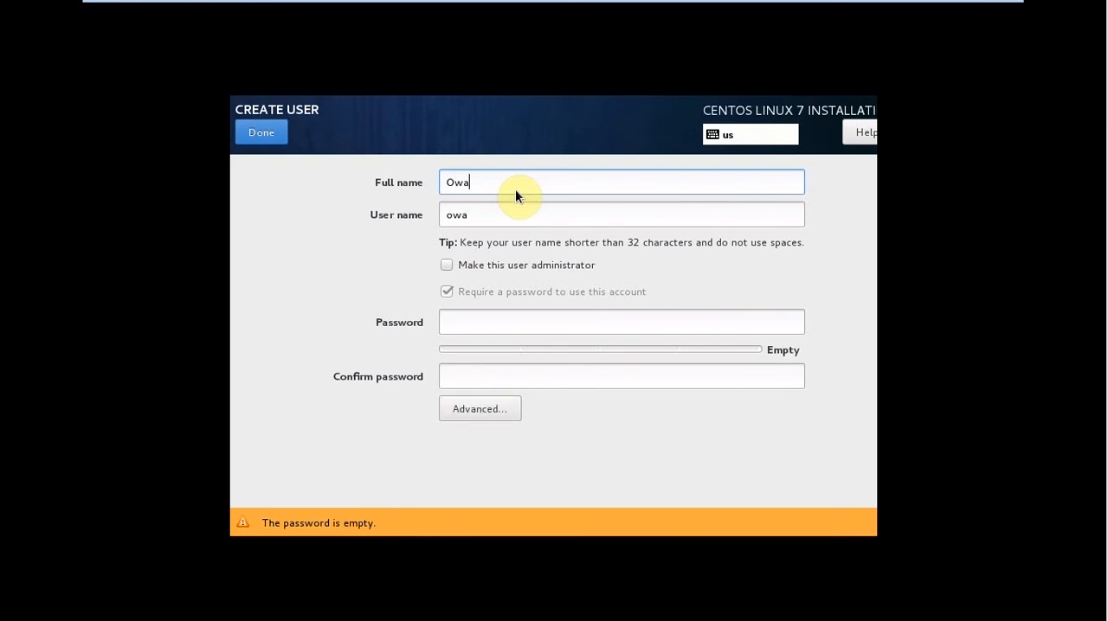
{"action": "type", "text": "sis"}
{"action": "key", "text": "BackSpace"}
{"action": "key", "text": "BackSpace"}
{"action": "key", "text": "BackSpace"}
{"action": "key", "text": "BackSpace"}
{"action": "type", "text": "ais"}
Enter and confirm the account password for the new user.
{"action": "left_click", "coordinate": [489, 322]}
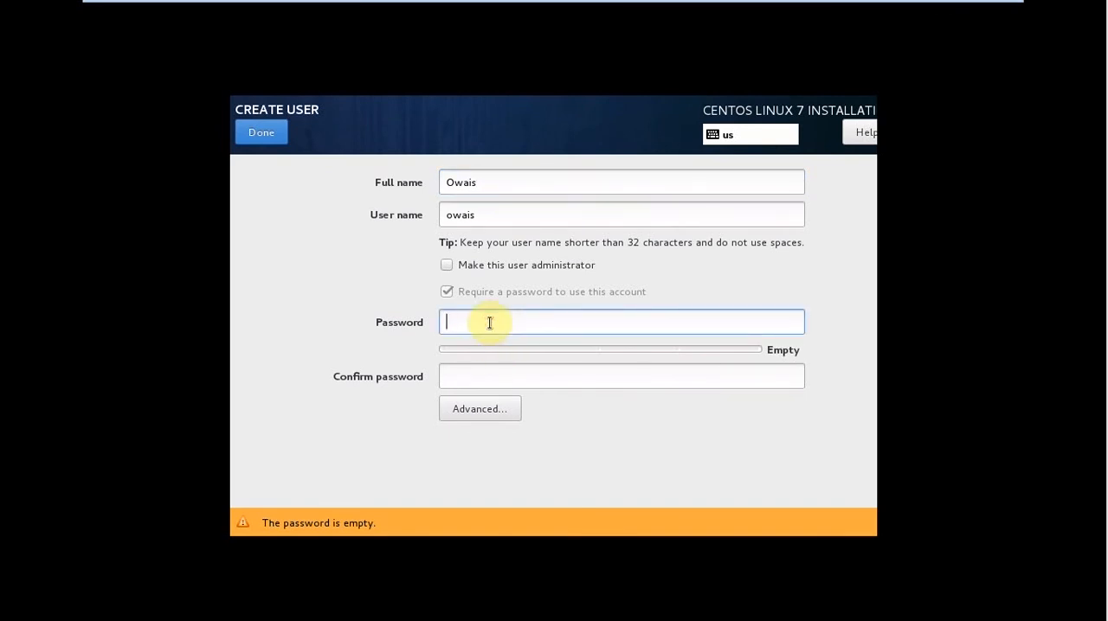
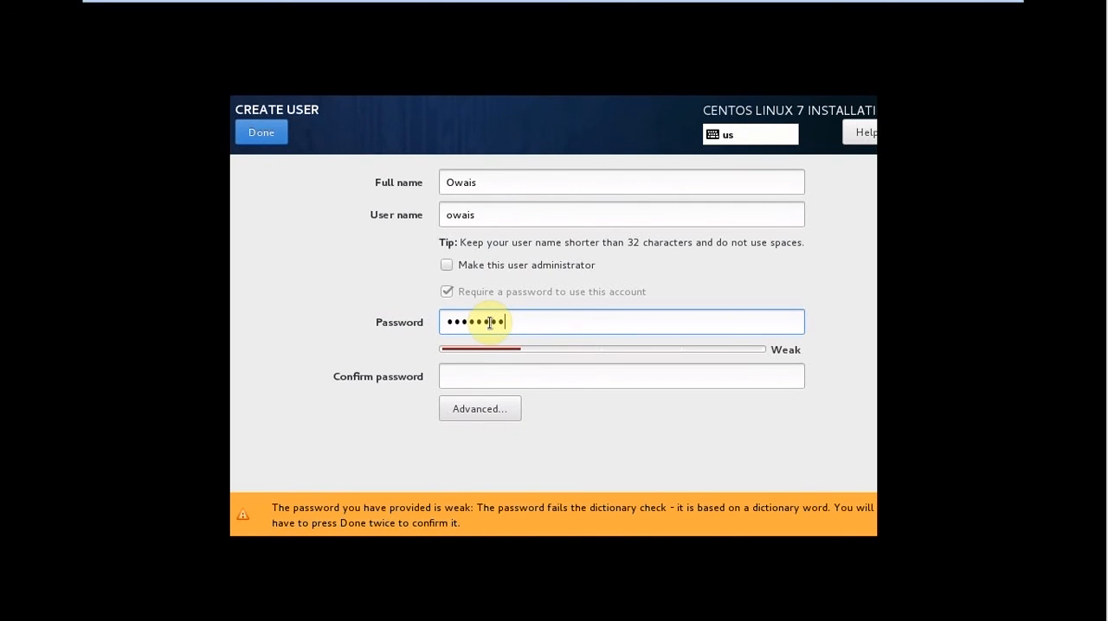
{"action": "key", "text": "Tab"}
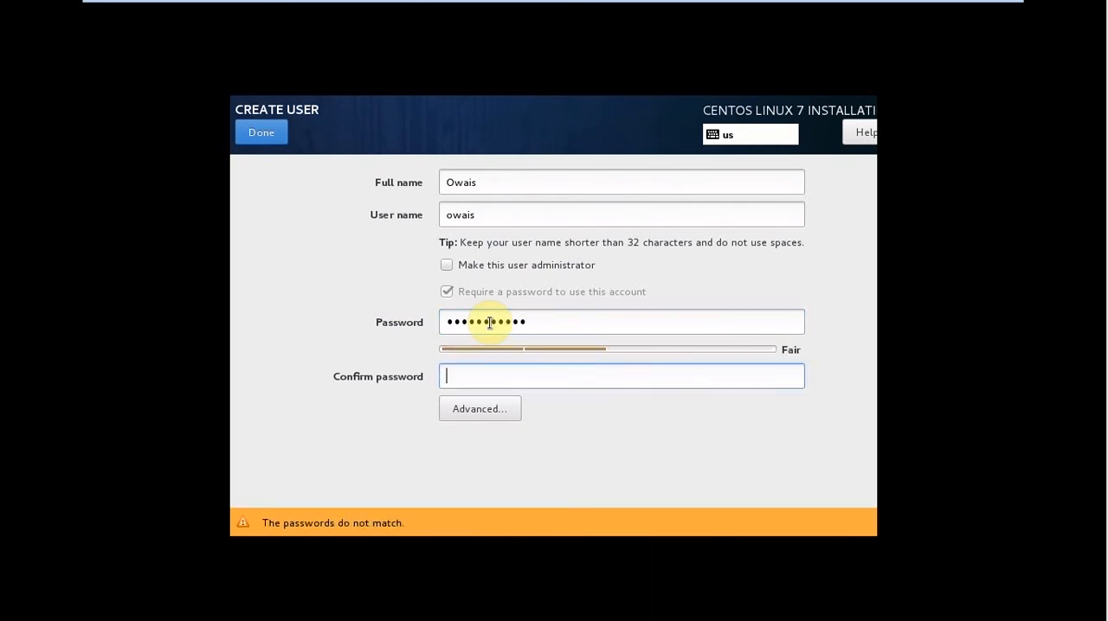
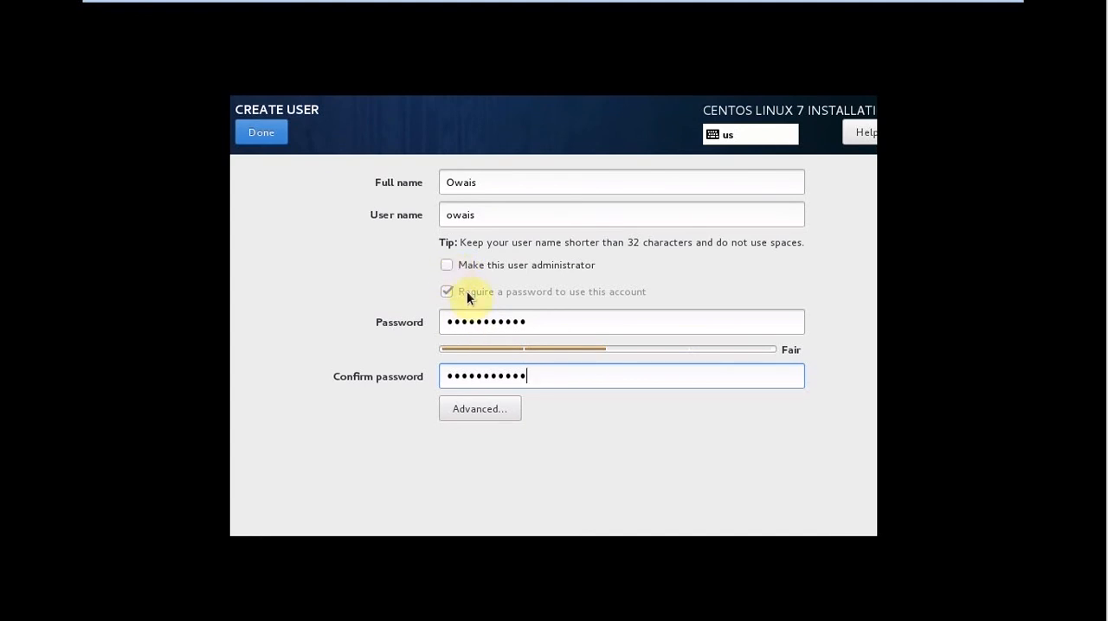
Save the new user account and return to the installation progress screen.
{"action": "left_click", "coordinate": [255, 136]}
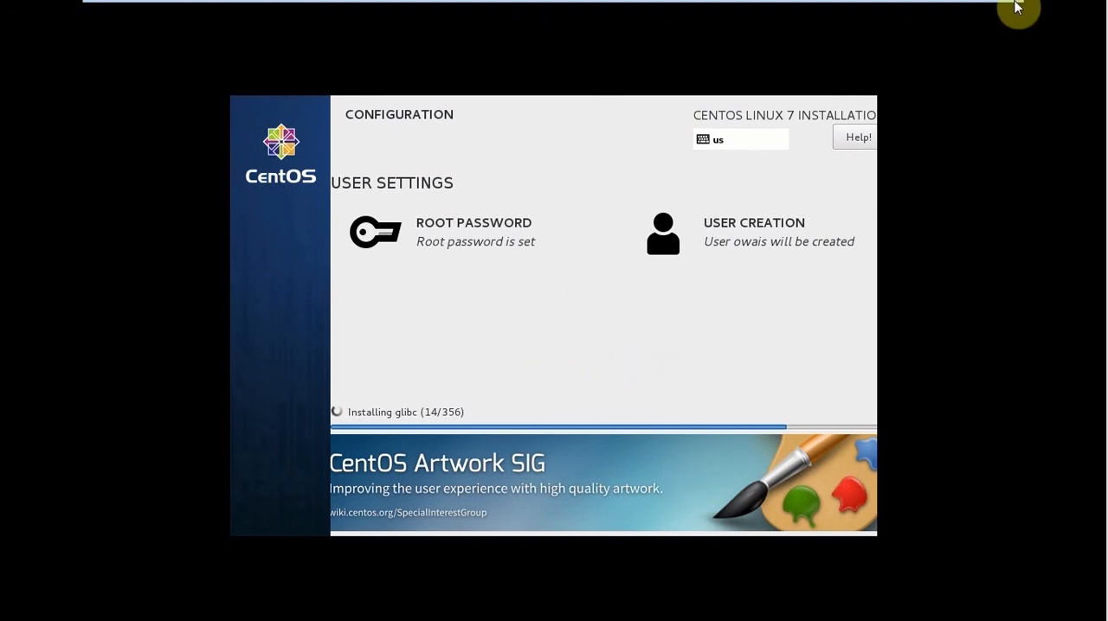
{"action": "mouse_move", "coordinate": [967, 12]}
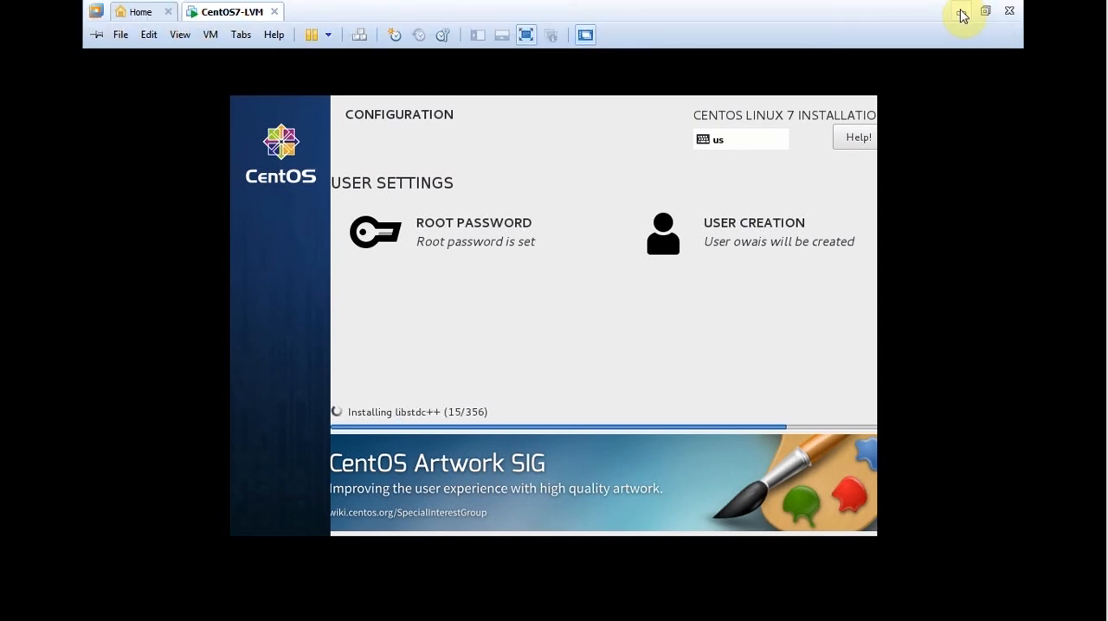
{"action": "left_click", "coordinate": [960, 10]}
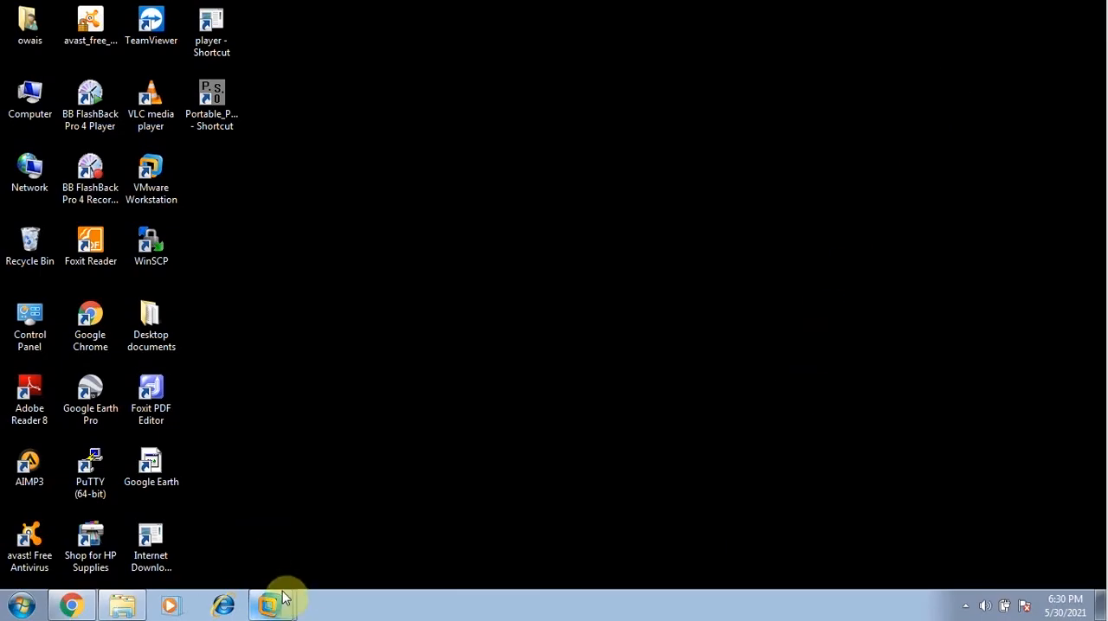
{"action": "left_click", "coordinate": [958, 607]}
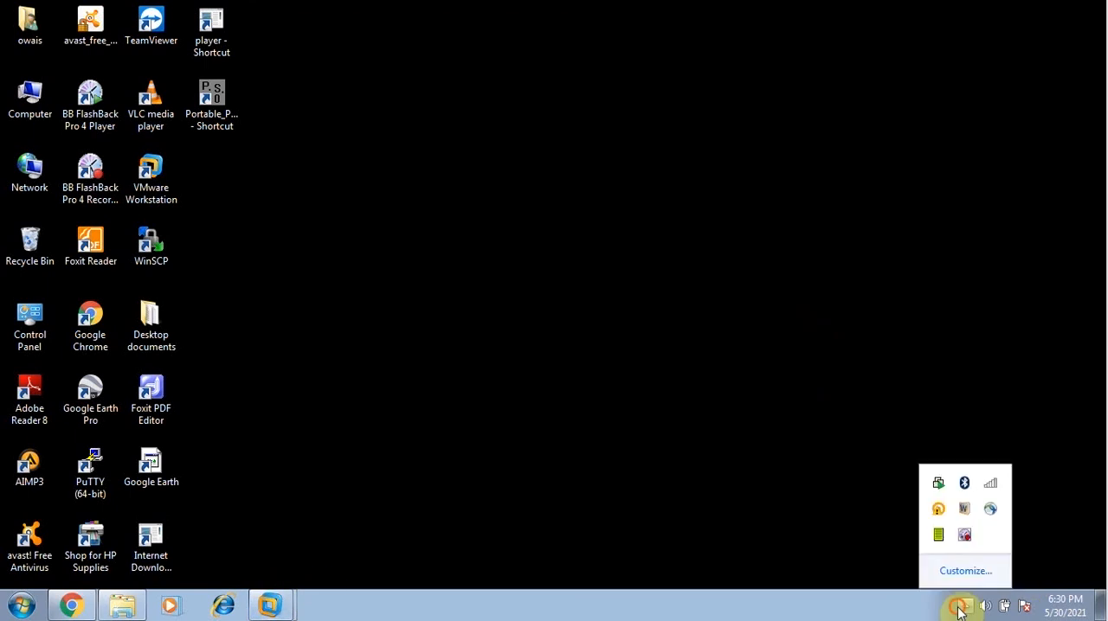
{"action": "right_click", "coordinate": [966, 537]}
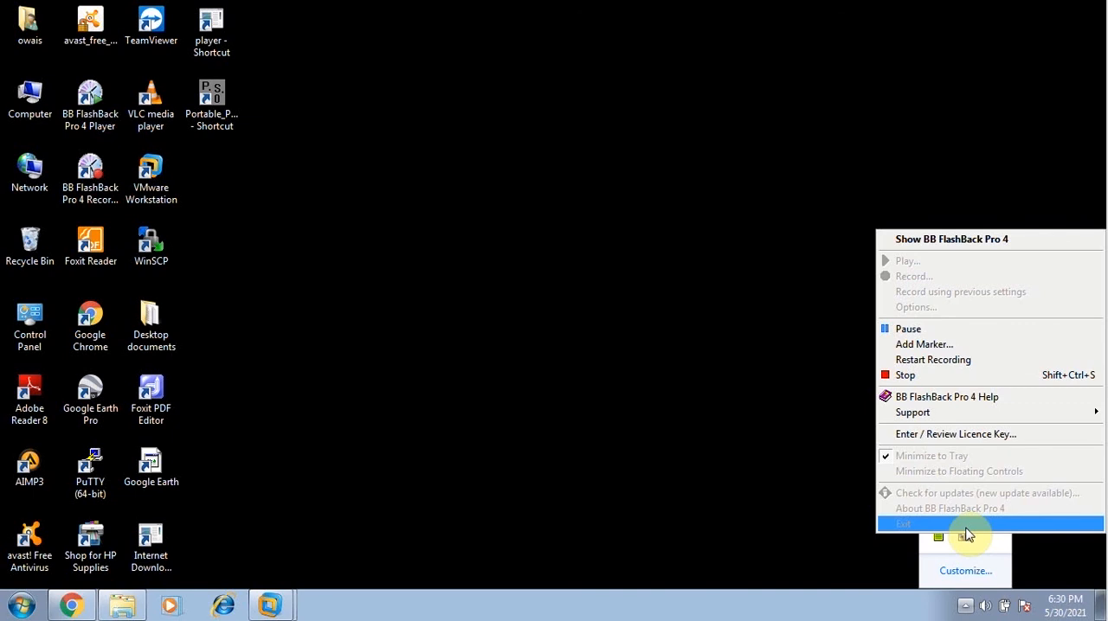
{"action": "left_click", "coordinate": [940, 331]}
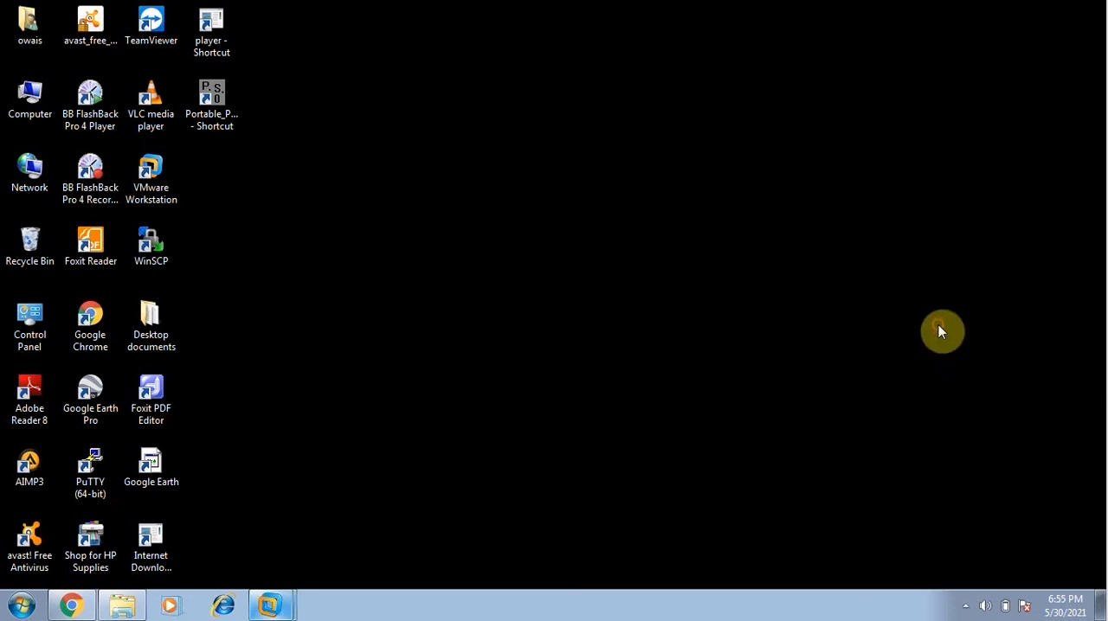
Switch back to VMware Workstation, reboot into the installed CentOS system and log in as root with the root password.
{"action": "left_click", "coordinate": [264, 607]}
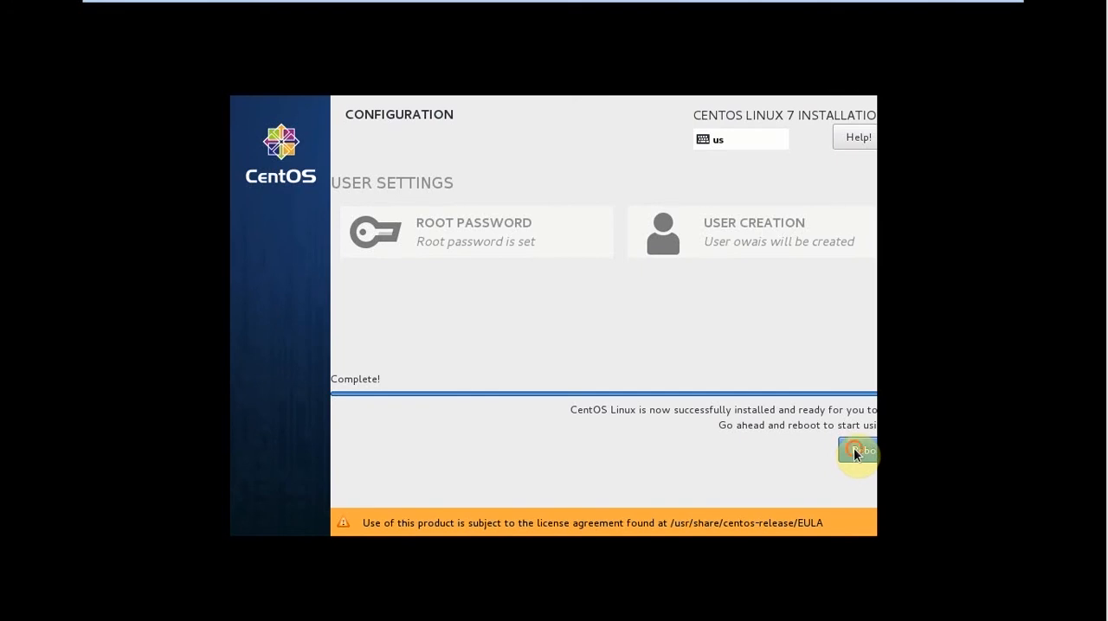
{"action": "left_click", "coordinate": [673, 453]}
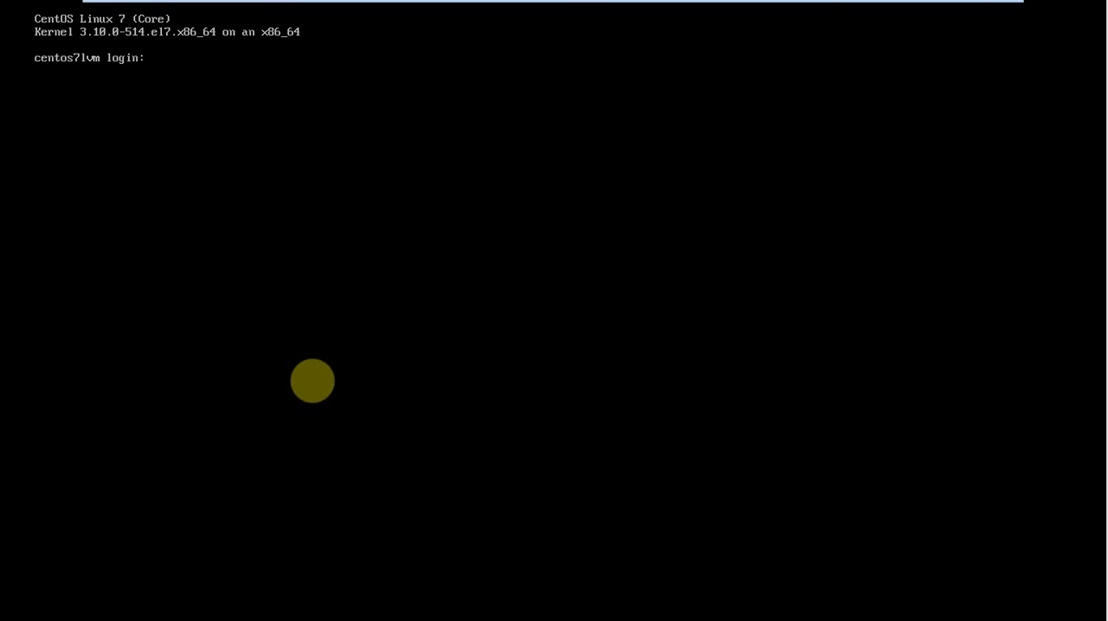
{"action": "type", "text": "root"}
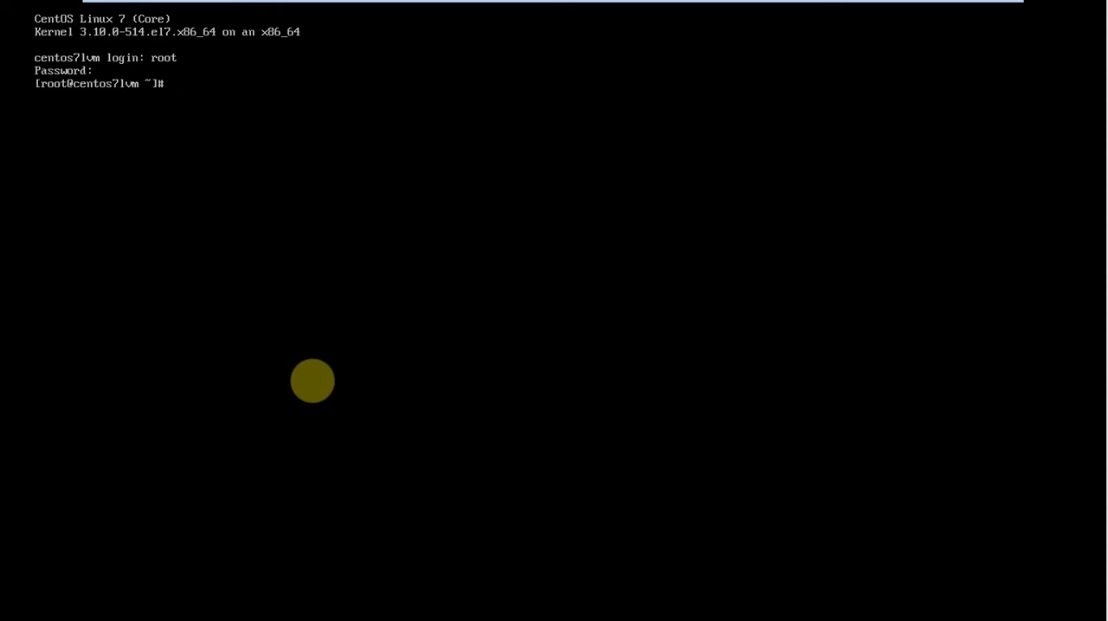
List the mounted filesystems with their types and human-readable sizes using df -hT.
{"action": "type", "text": "df -hTT"}
{"action": "key", "text": "BackSpace"}
{"action": "key", "text": "Return"}
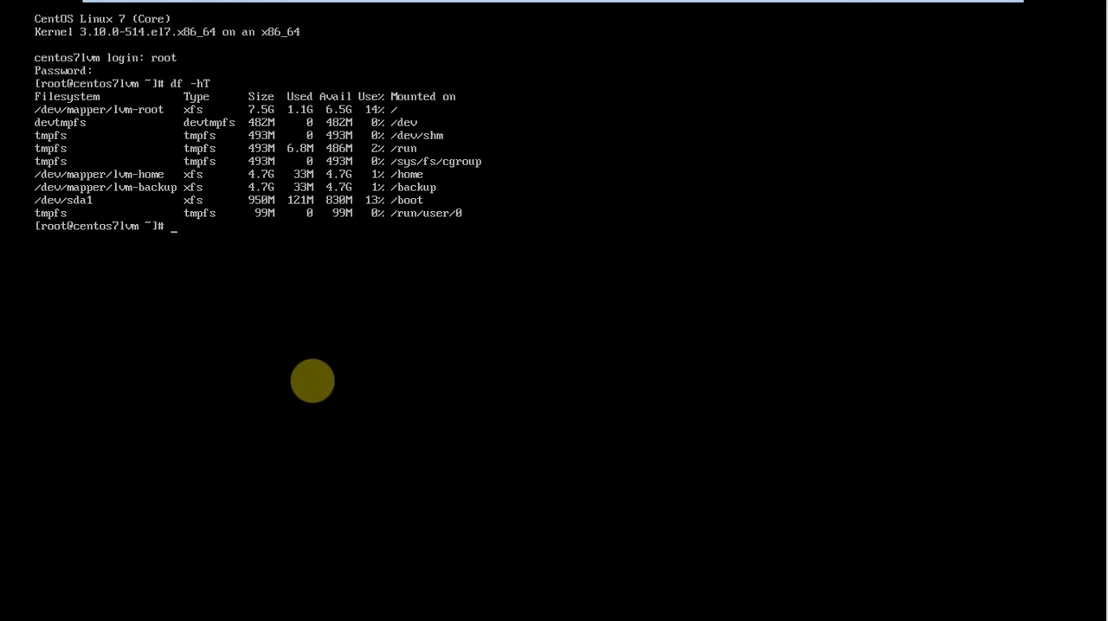
List the LVM volume groups with vgs and the logical volumes with lvs.
{"action": "type", "text": "vgs"}
{"action": "key", "text": "Return"}
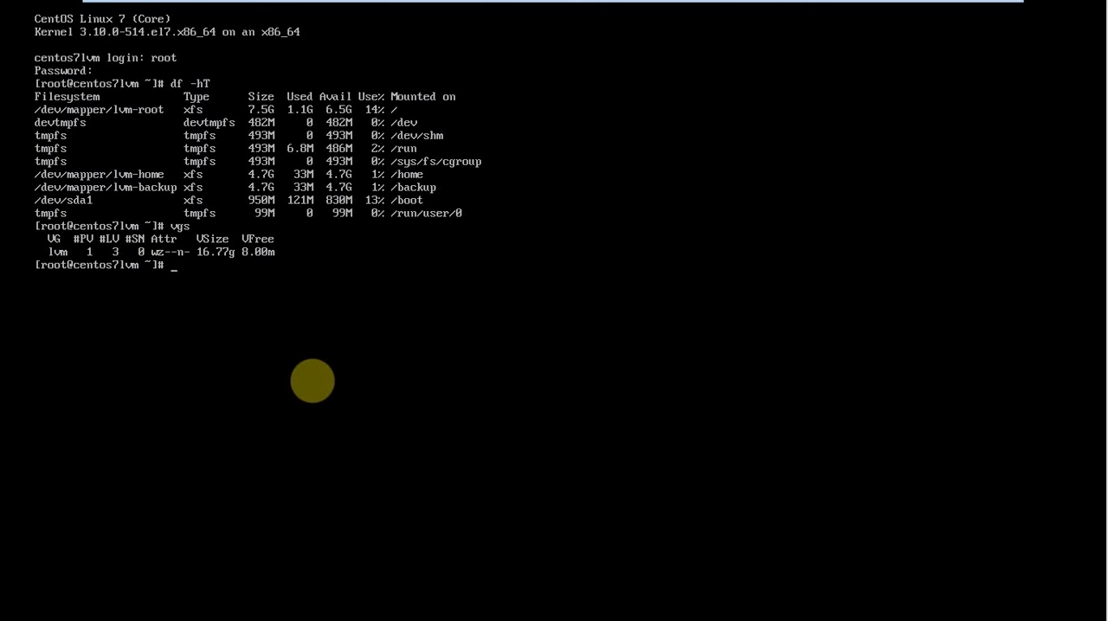
{"action": "type", "text": "lvs"}
{"action": "key", "text": "Return"}
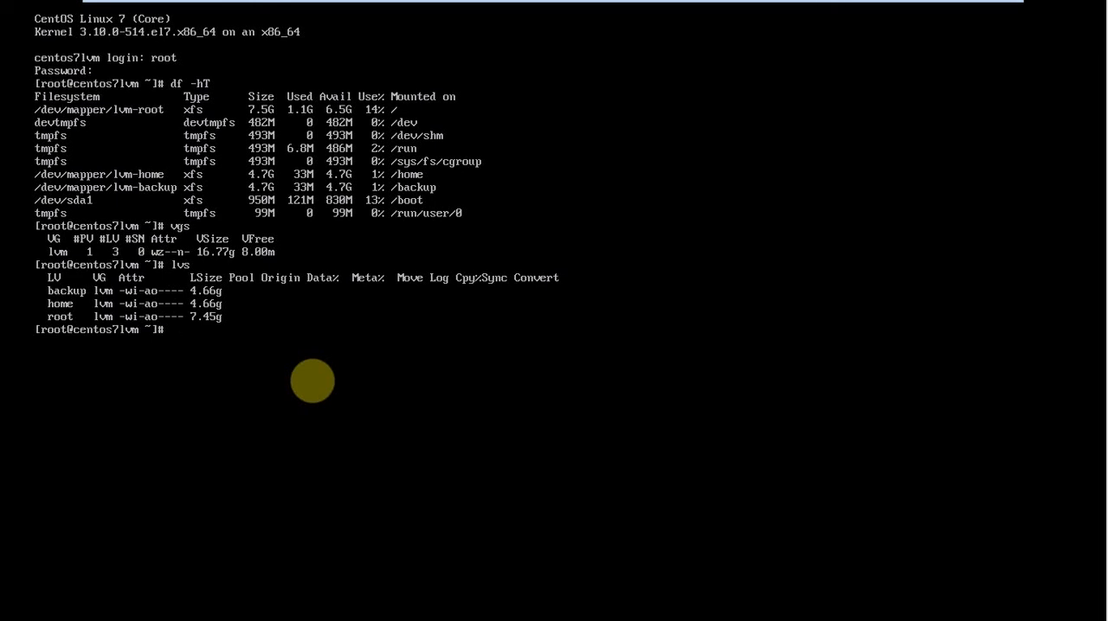
List the LVM physical volumes with pvs.
{"action": "type", "text": "pvs"}
{"action": "key", "text": "Return"}
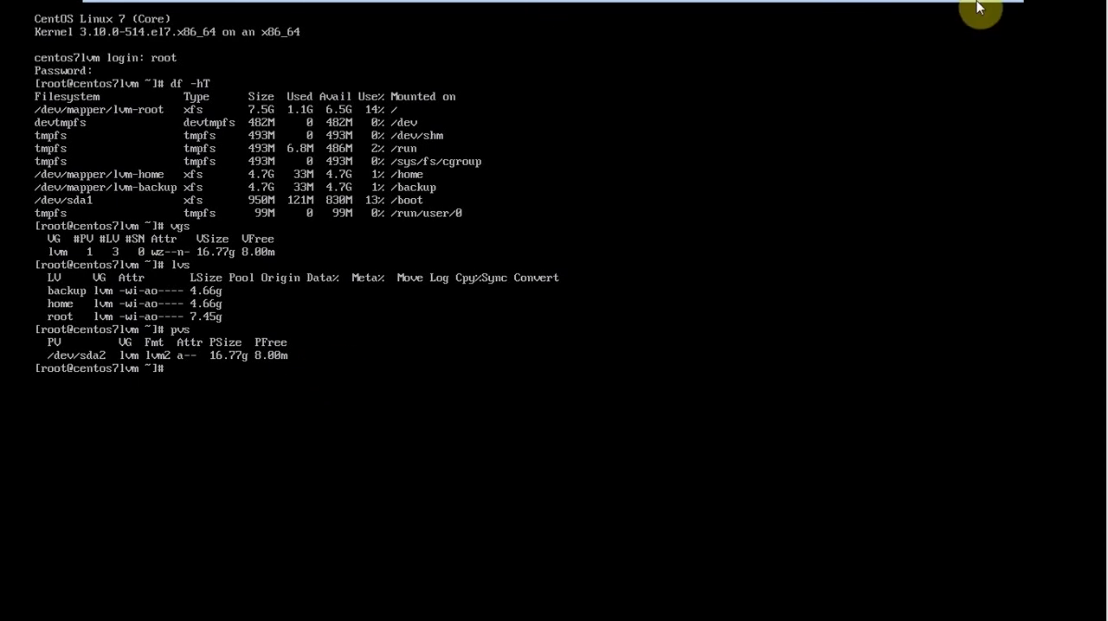
{"action": "mouse_move", "coordinate": [981, 7]}
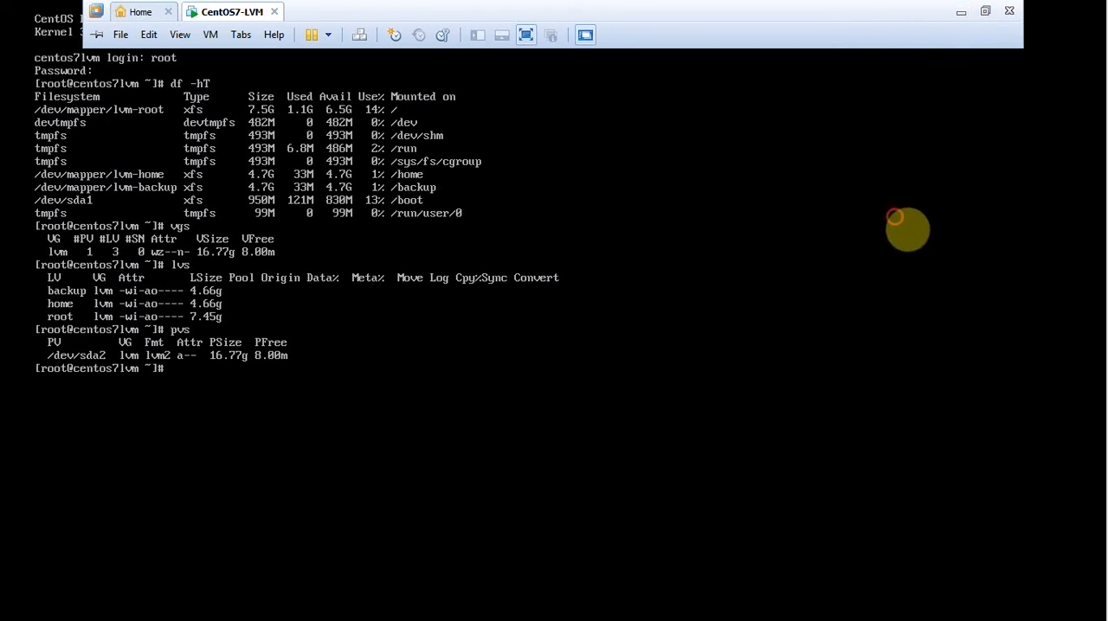
{"action": "left_click", "coordinate": [898, 220]}
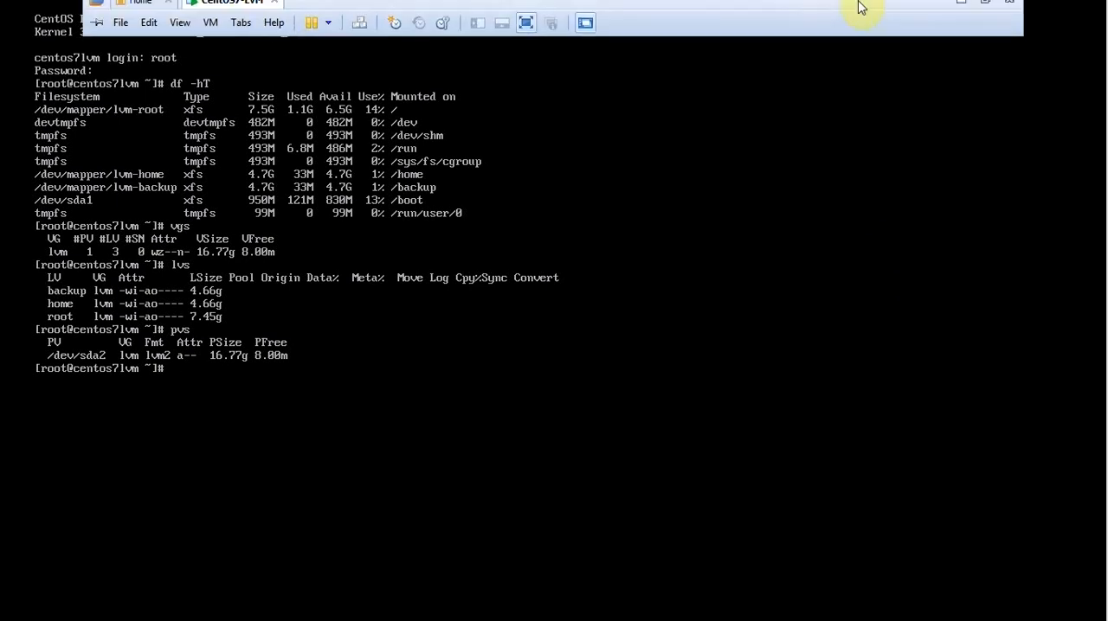
{"action": "left_click", "coordinate": [954, 13]}
{"action": "left_click", "coordinate": [965, 605]}
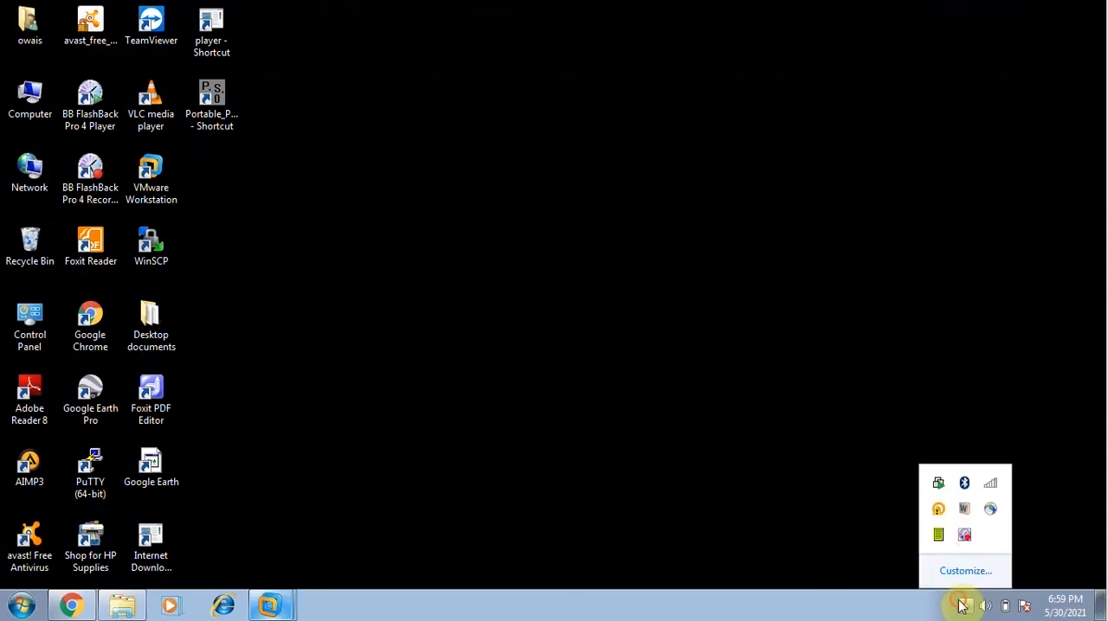
{"action": "right_click", "coordinate": [967, 537]}
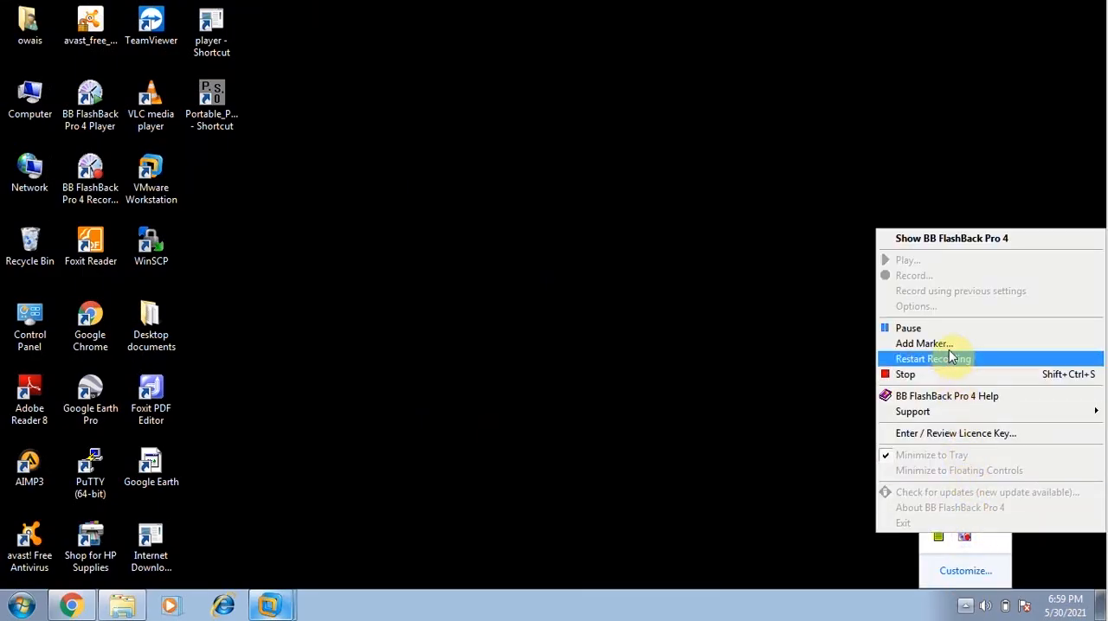